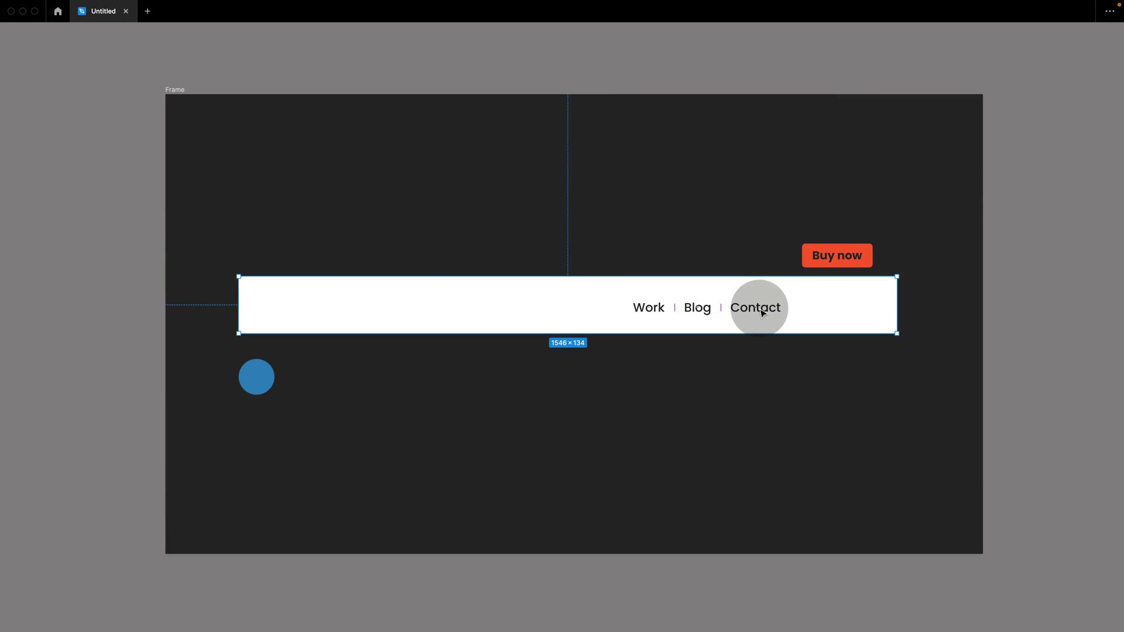
Step: Move the Buy now button and blue circle into the nav bar row, and reorder its text items
{"action": "left_click_drag", "start_coordinate": [837, 256], "coordinate": [847, 307]}
{"action": "left_click_drag", "start_coordinate": [264, 380], "coordinate": [270, 317]}
{"action": "left_click_drag", "start_coordinate": [748, 305], "coordinate": [750, 318]}
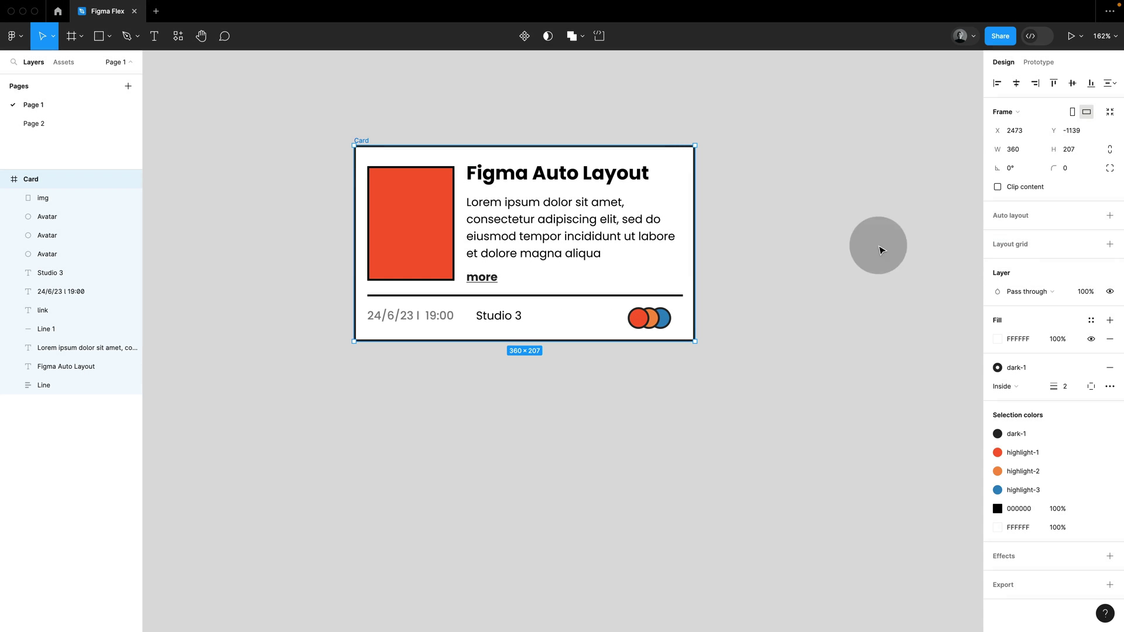
Step: Add auto layout to the Card frame and narrow its width so the contents reflow
{"action": "left_click", "coordinate": [1110, 217]}
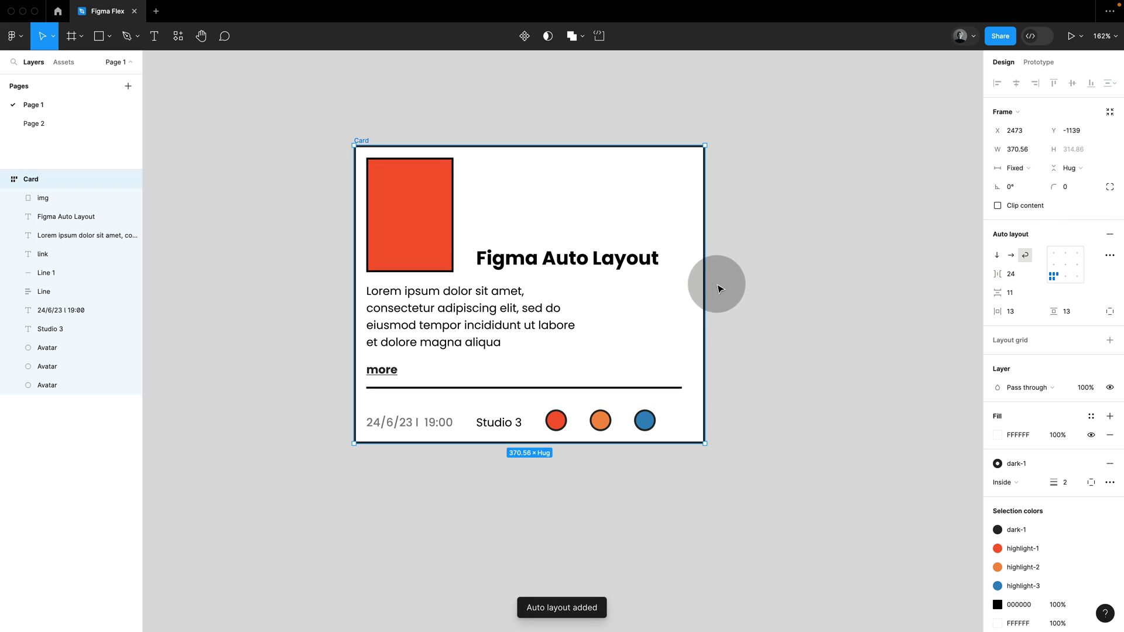
{"action": "left_click_drag", "start_coordinate": [702, 287], "coordinate": [854, 296]}
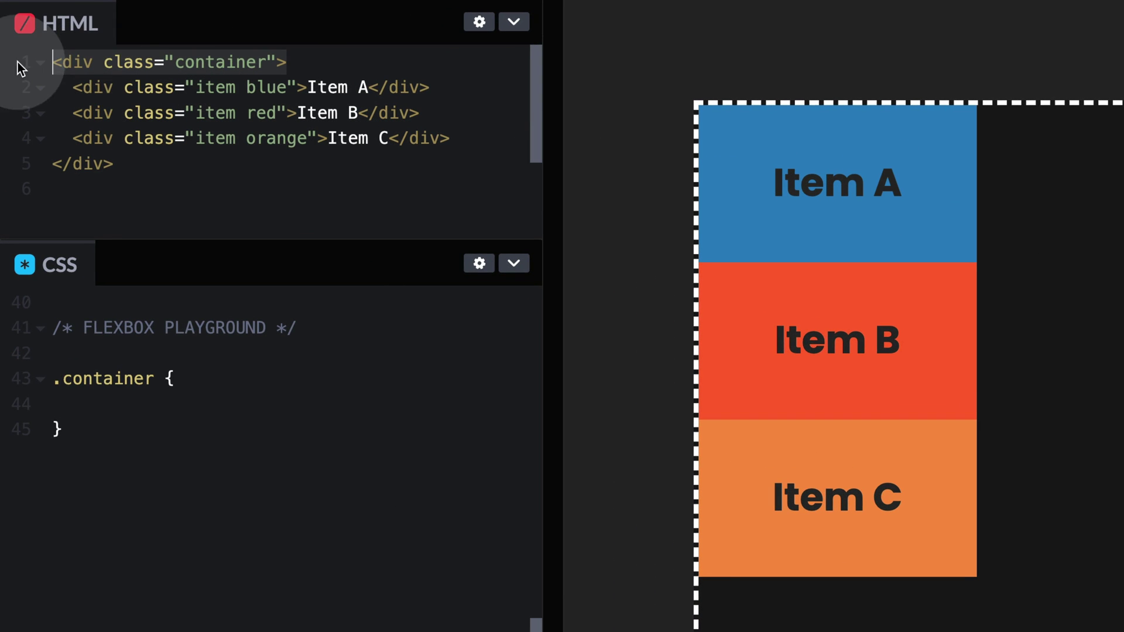
Step: Add display:flex and a commented-out flex-direction:column line to the .container rule
{"action": "left_click", "coordinate": [254, 429]}
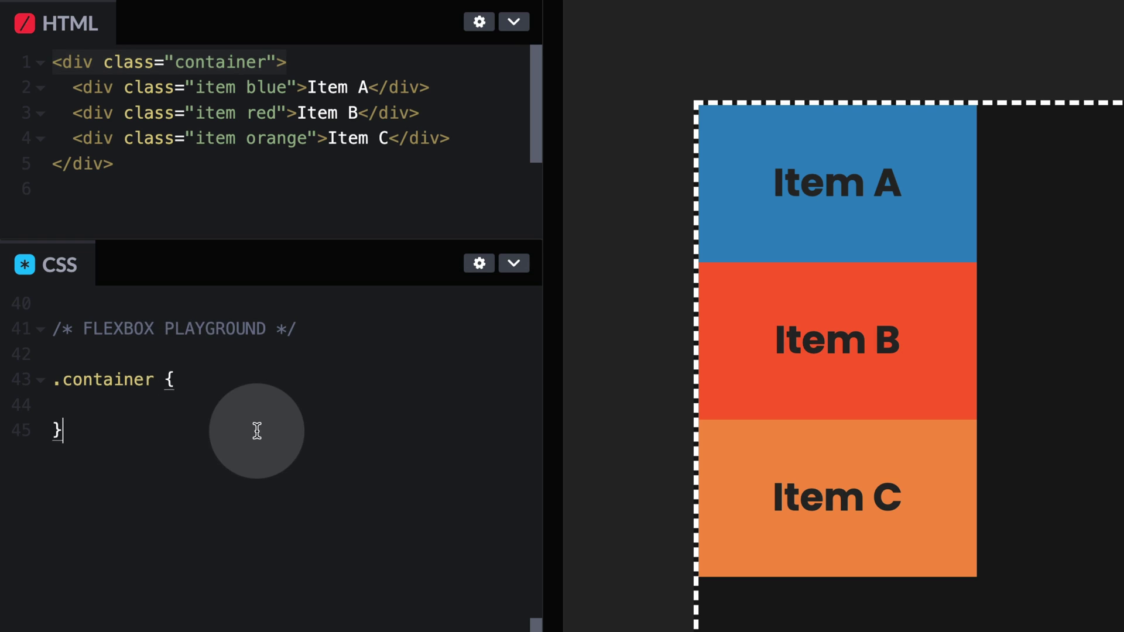
{"action": "scroll", "coordinate": [255, 430], "scroll_direction": "up", "scroll_amount": 6}
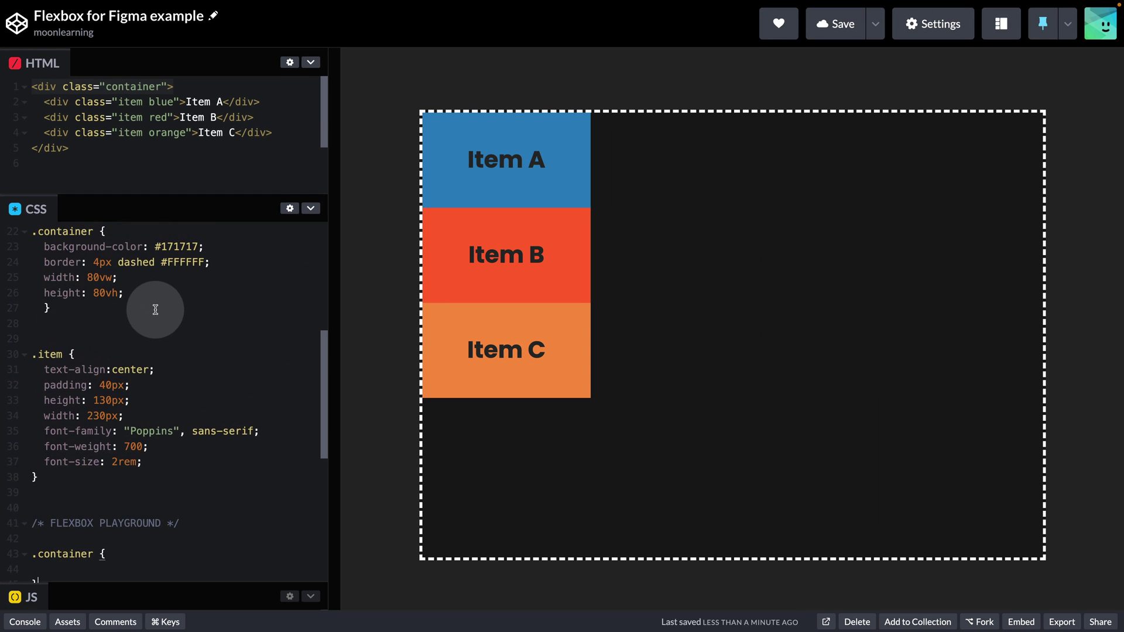
{"action": "scroll", "coordinate": [155, 309], "scroll_direction": "down", "scroll_amount": 6}
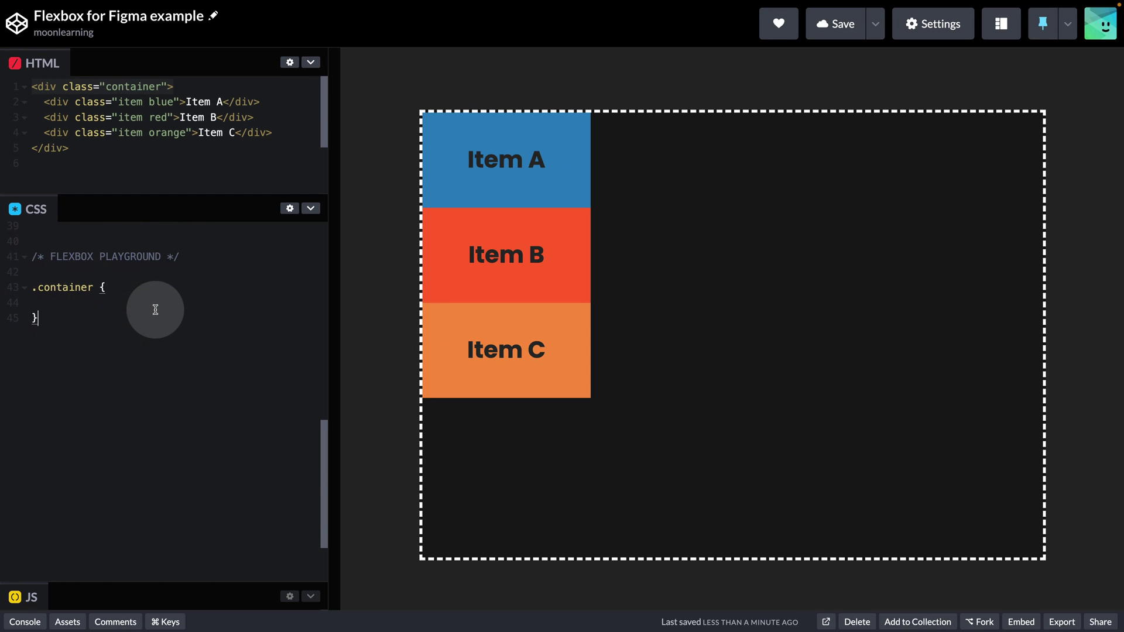
{"action": "left_click", "coordinate": [117, 287]}
{"action": "key", "text": "Return"}
{"action": "type", "text": "display:flex;"}
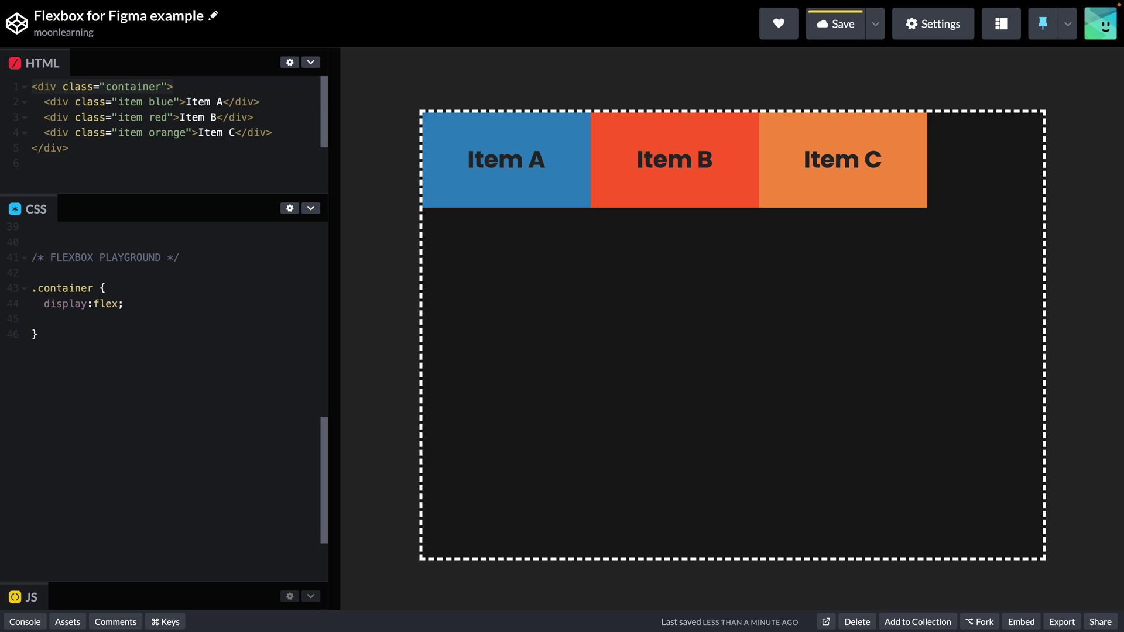
{"action": "key", "text": "Return"}
{"action": "type", "text": "flex-direction:column;"}
{"action": "key", "text": "ctrl+slash"}
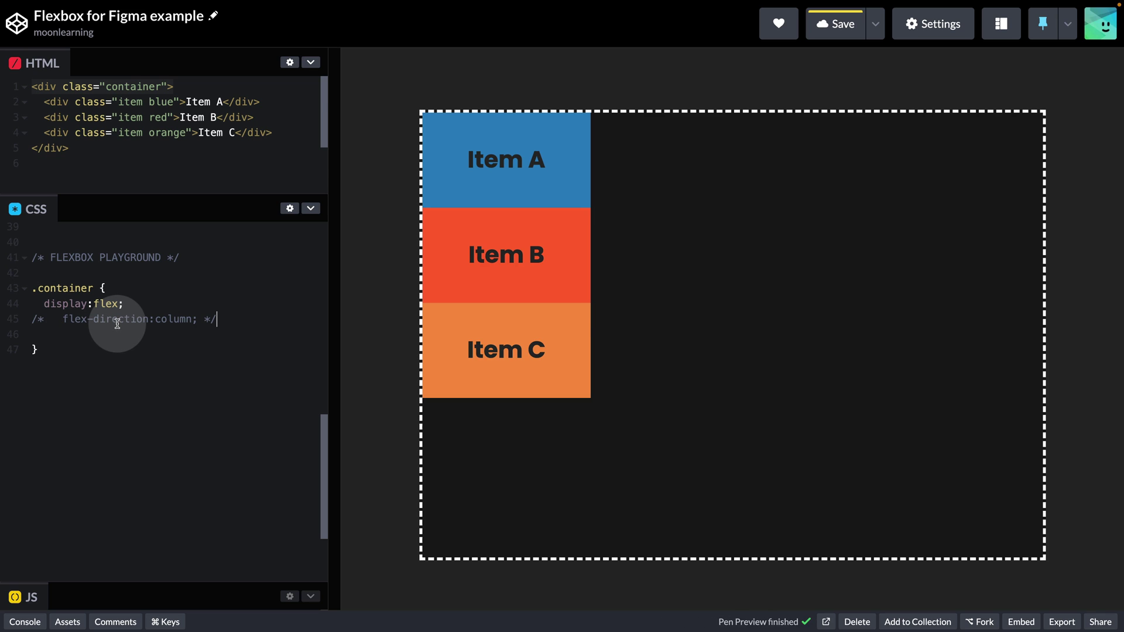
Step: Add padding:24px and gap:16px to .container
{"action": "key", "text": "Return"}
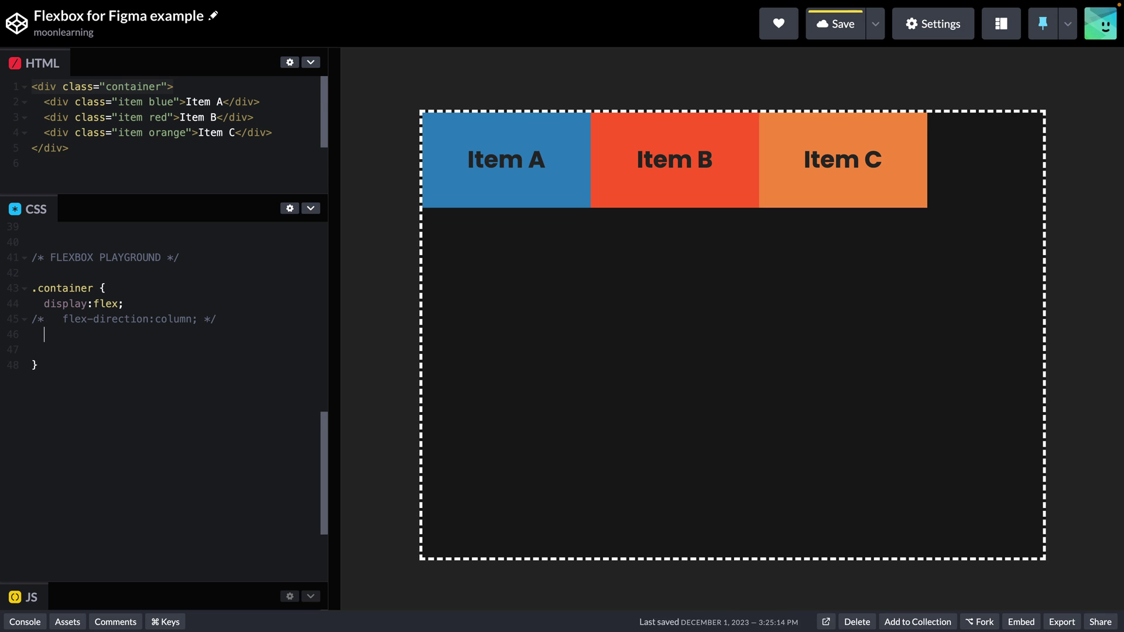
{"action": "type", "text": "padding:24px;"}
{"action": "key", "text": "Return"}
{"action": "type", "text": "gap:16px;"}
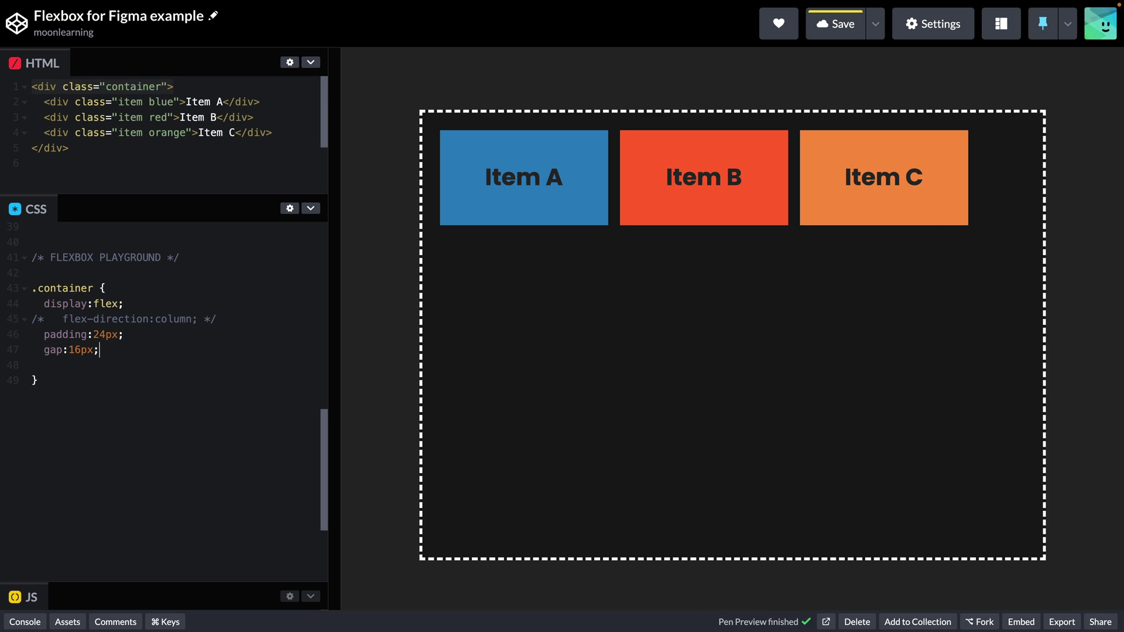
Step: Add justify-content:flex-end and align-items:center, removing the trailing empty line
{"action": "left_click", "coordinate": [106, 354]}
{"action": "key", "text": "Return"}
{"action": "type", "text": "justify-content:flex-end;"}
{"action": "key", "text": "Return"}
{"action": "type", "text": "alig"}
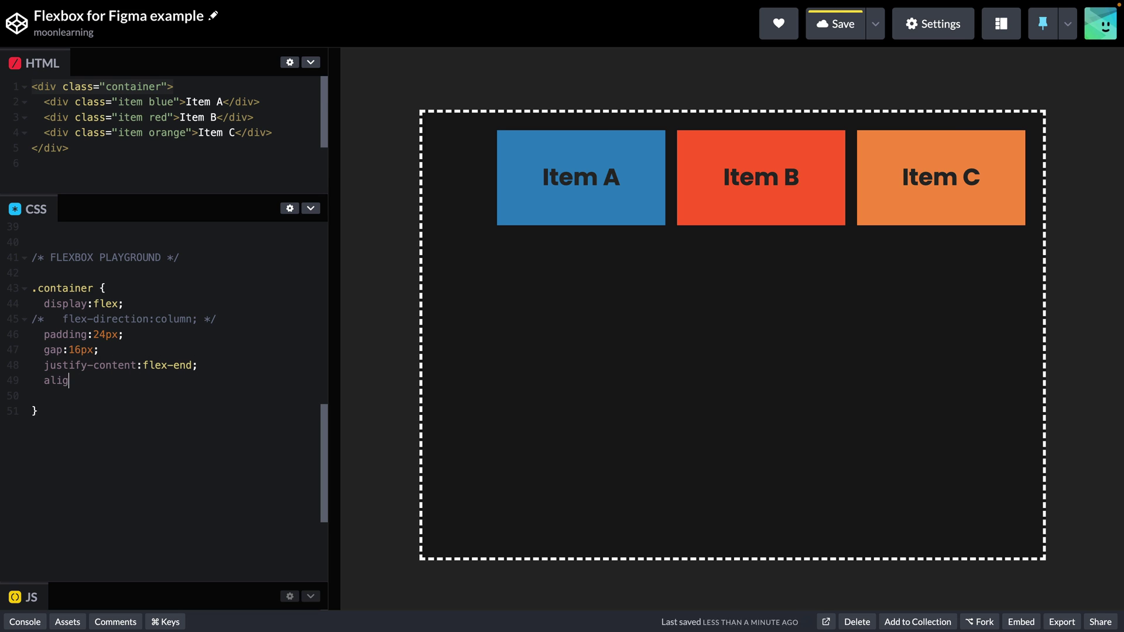
{"action": "type", "text": "n-items:center;"}
{"action": "key", "text": "Delete"}
Step: Change justify-content to space-between and widen the code editor beside the preview
{"action": "left_click", "coordinate": [177, 365]}
{"action": "double_click", "coordinate": [176, 365]}
{"action": "type", "text": "space-between"}
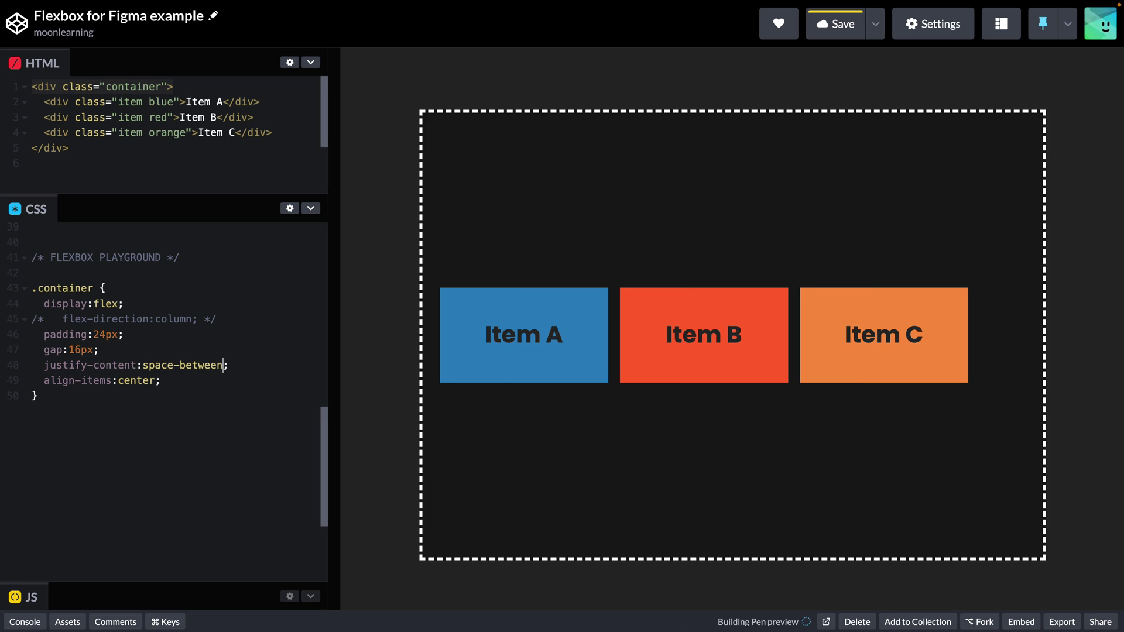
{"action": "left_click_drag", "start_coordinate": [334, 363], "coordinate": [296, 353]}
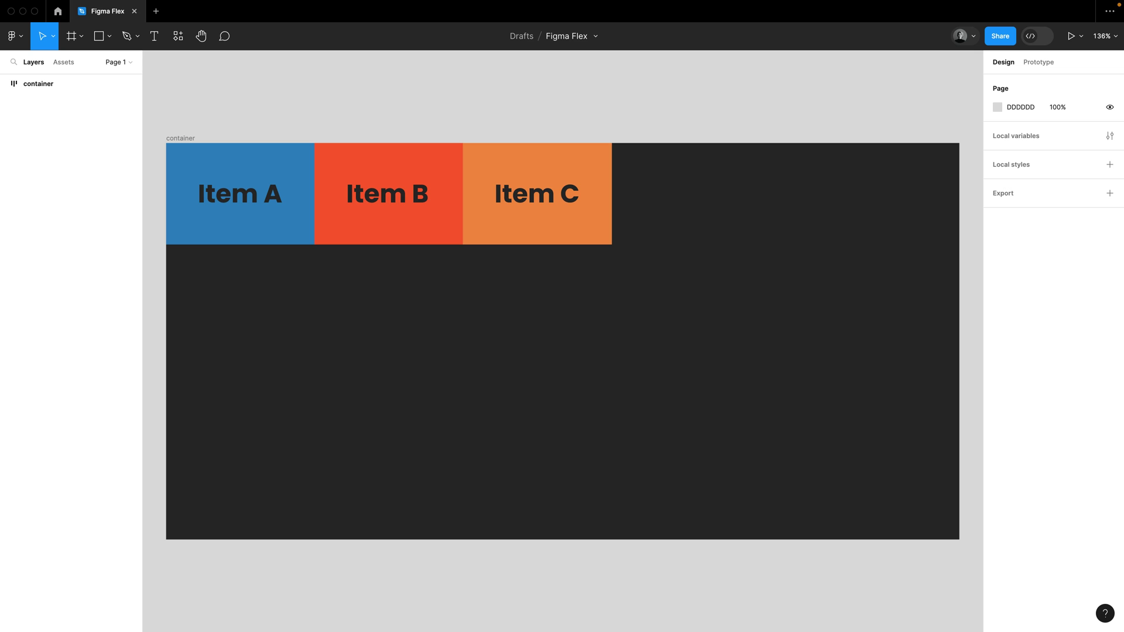
Step: Keep the container's items in a horizontal row, with spacing 24 and padding 40
{"action": "left_click", "coordinate": [562, 380]}
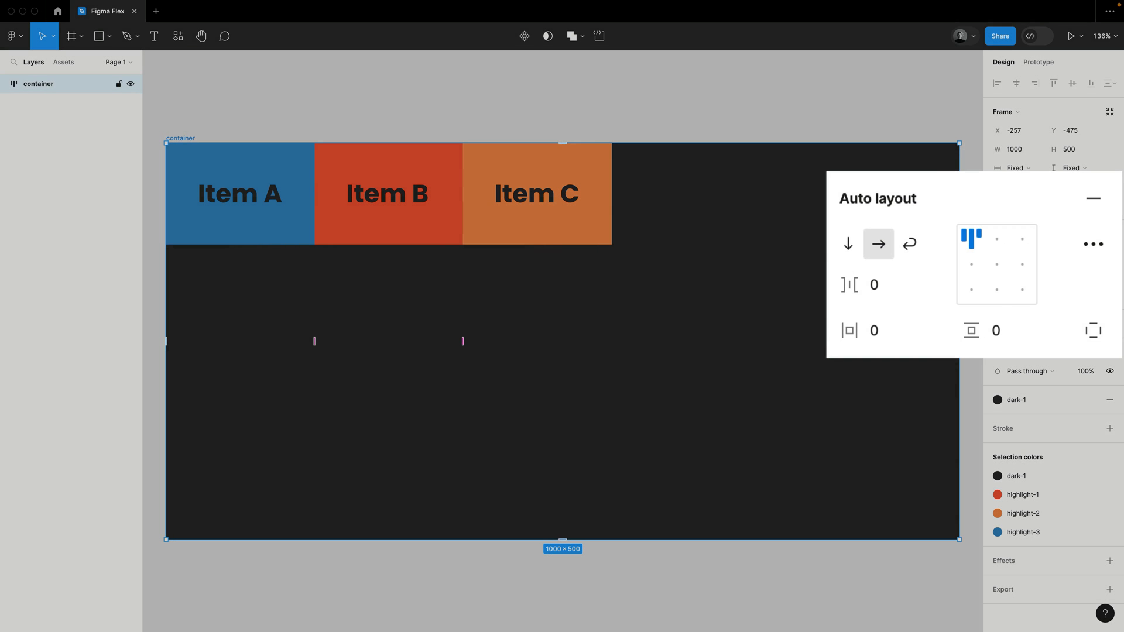
{"action": "left_click", "coordinate": [848, 242]}
{"action": "left_click", "coordinate": [880, 243]}
{"action": "left_click", "coordinate": [891, 283]}
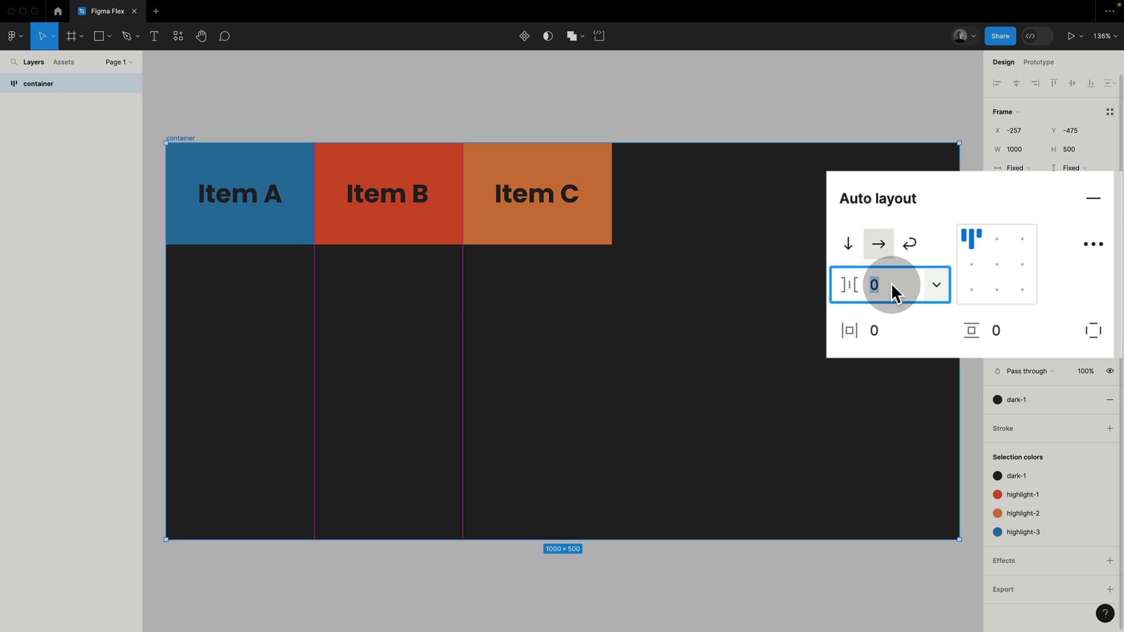
{"action": "type", "text": "24"}
{"action": "key", "text": "Return"}
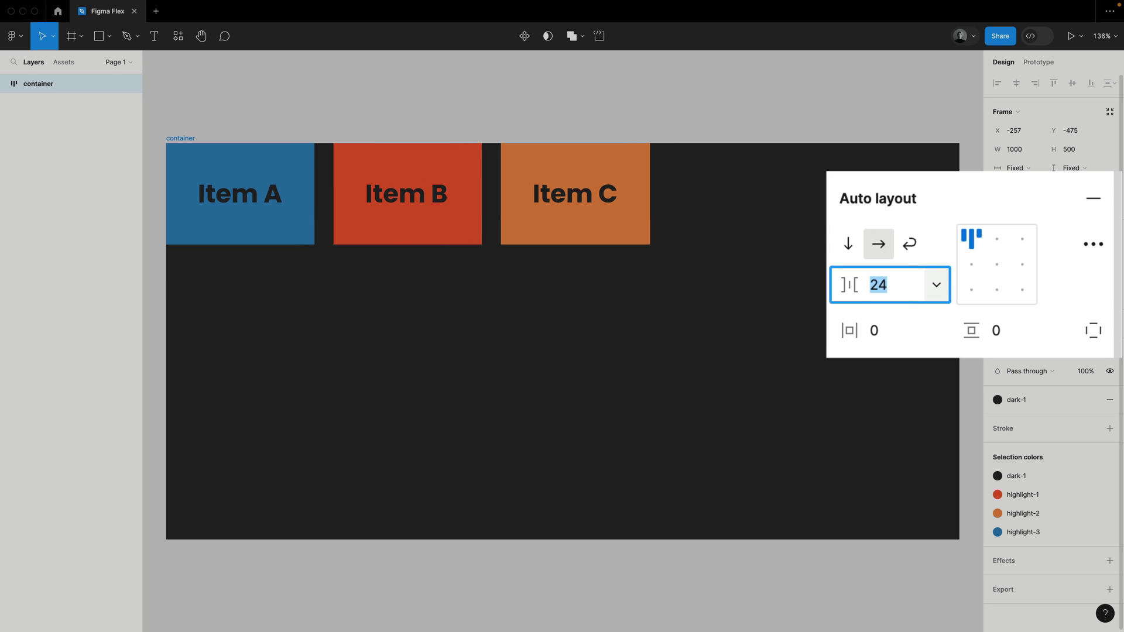
{"action": "left_click", "coordinate": [890, 330]}
{"action": "type", "text": "40"}
{"action": "key", "text": "Return"}
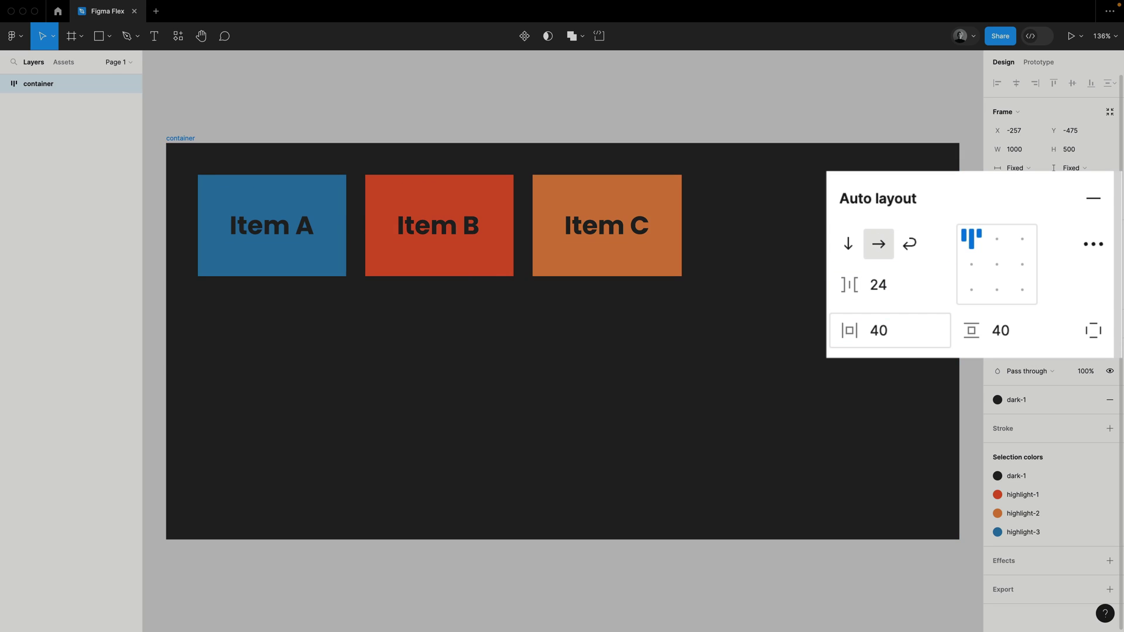
Step: Try several alignments, set item spacing to Auto, and resize the container's width
{"action": "left_click", "coordinate": [997, 264]}
{"action": "left_click", "coordinate": [1022, 287]}
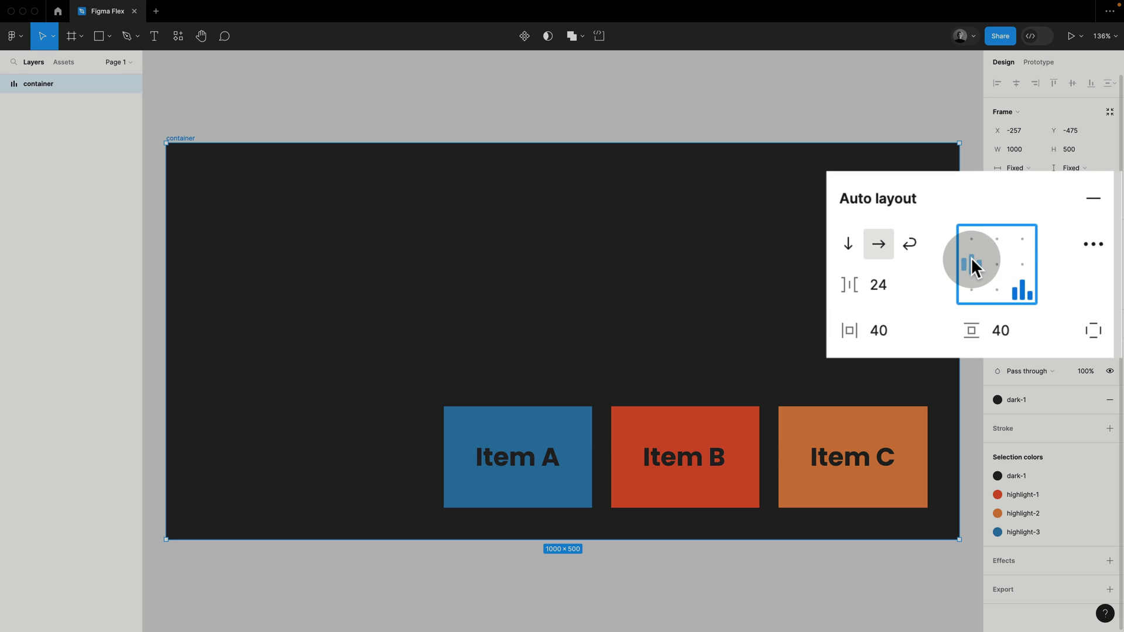
{"action": "left_click", "coordinate": [977, 261]}
{"action": "double_click", "coordinate": [973, 262]}
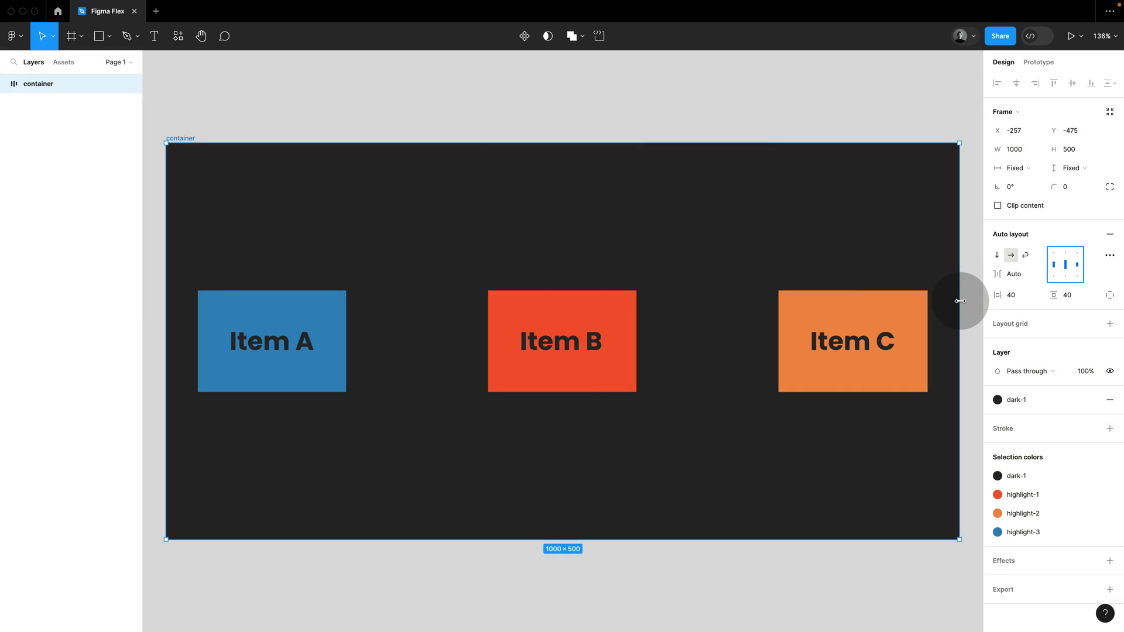
{"action": "mouse_move", "coordinate": [959, 300]}
{"action": "left_mouse_down"}
{"action": "mouse_move", "coordinate": [701, 289]}
{"action": "mouse_move", "coordinate": [973, 309]}
{"action": "mouse_move", "coordinate": [958, 310]}
{"action": "left_mouse_up"}
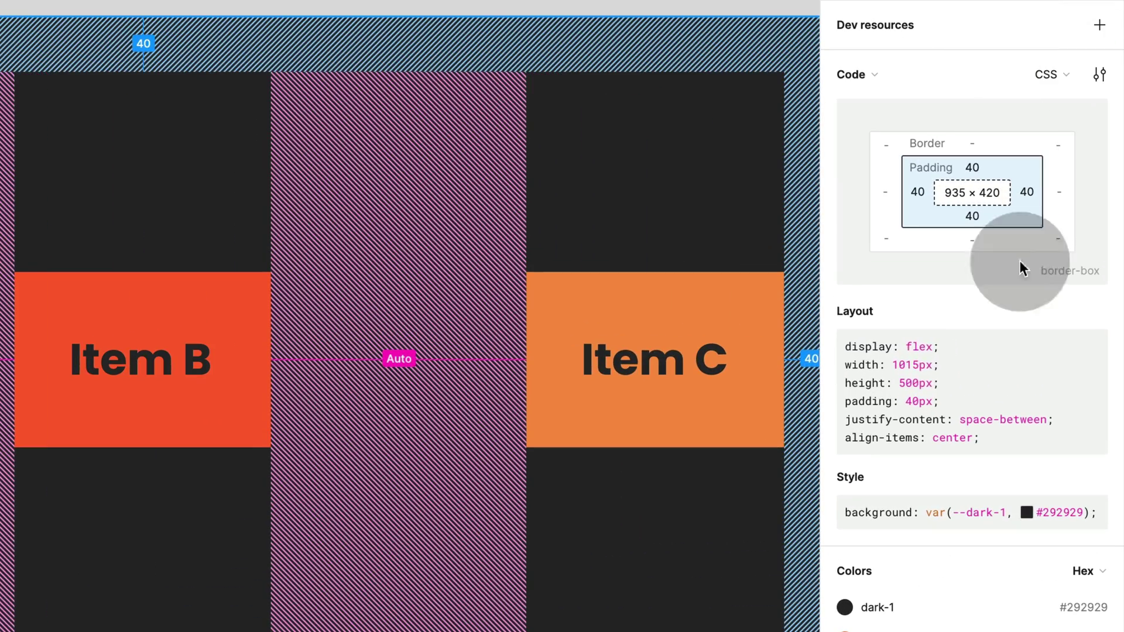
Step: Highlight the container's Dev Mode CSS from display: flex through justify-content
{"action": "left_click_drag", "start_coordinate": [992, 337], "coordinate": [926, 333]}
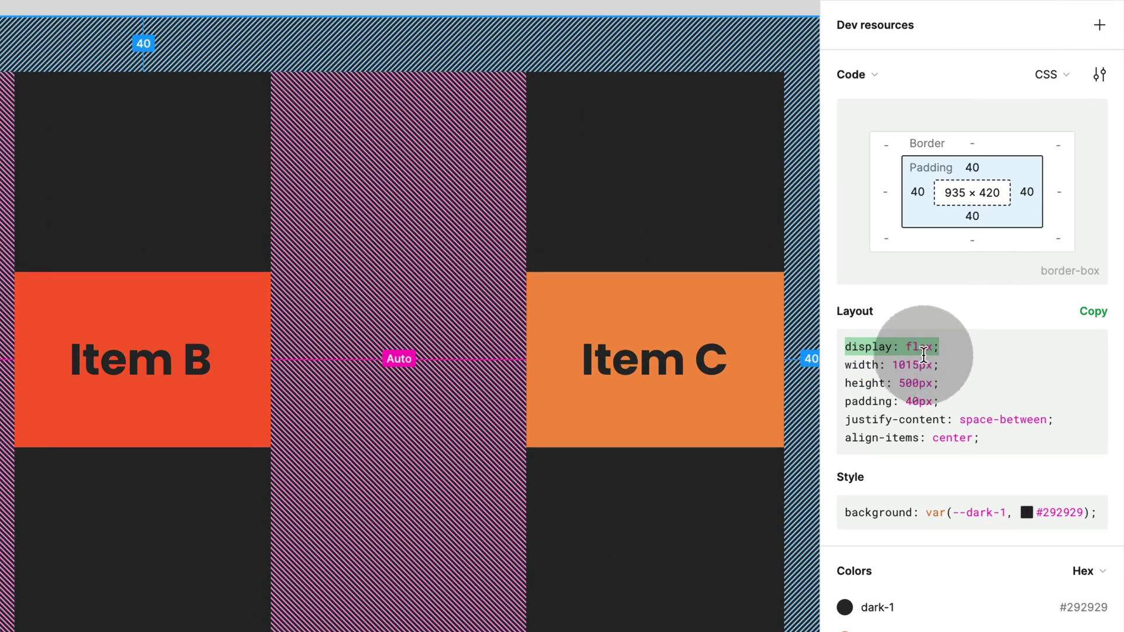
{"action": "left_click_drag", "start_coordinate": [1062, 419], "coordinate": [828, 417]}
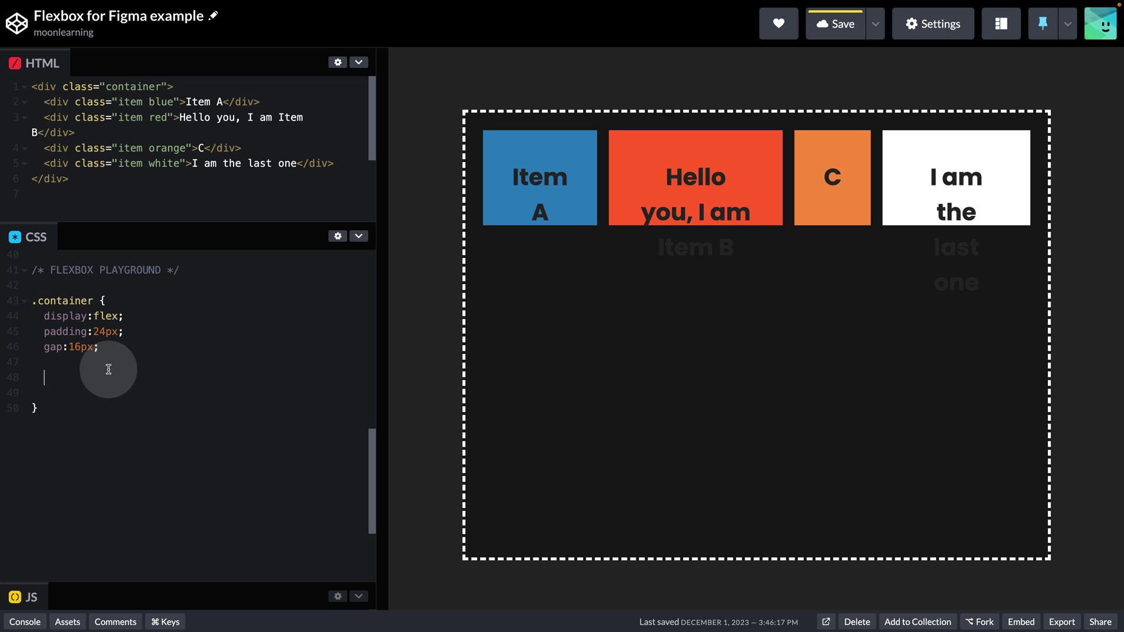
Step: Add flex-wrap:wrap to .container, comment out its height: 80vh, and widen the editor
{"action": "type", "text": "flex-w"}
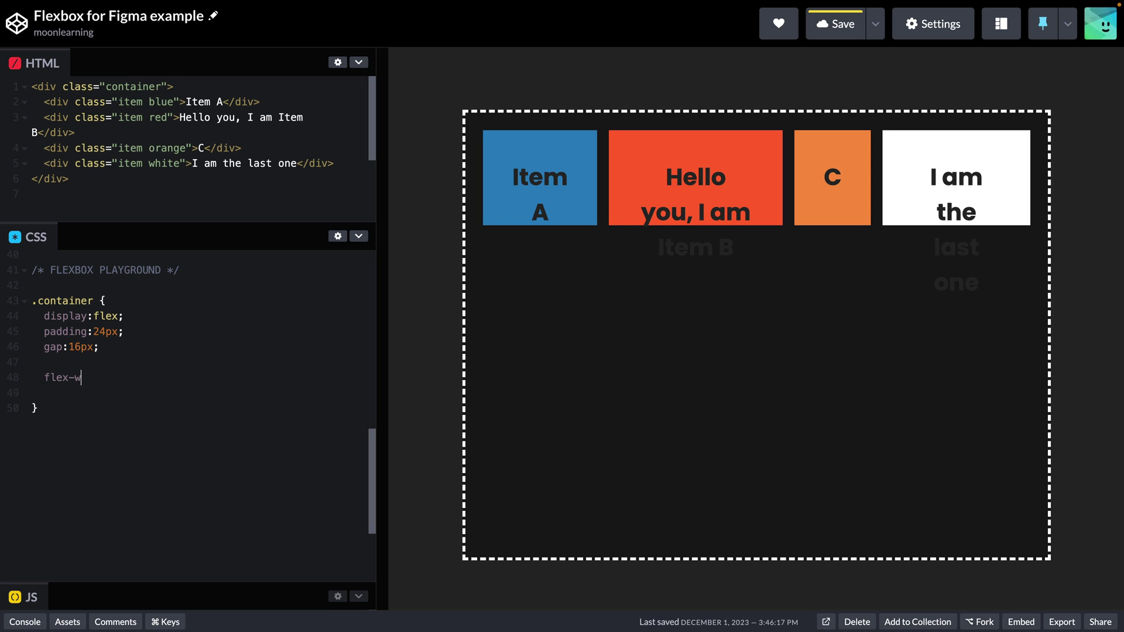
{"action": "type", "text": "rap:wrap;"}
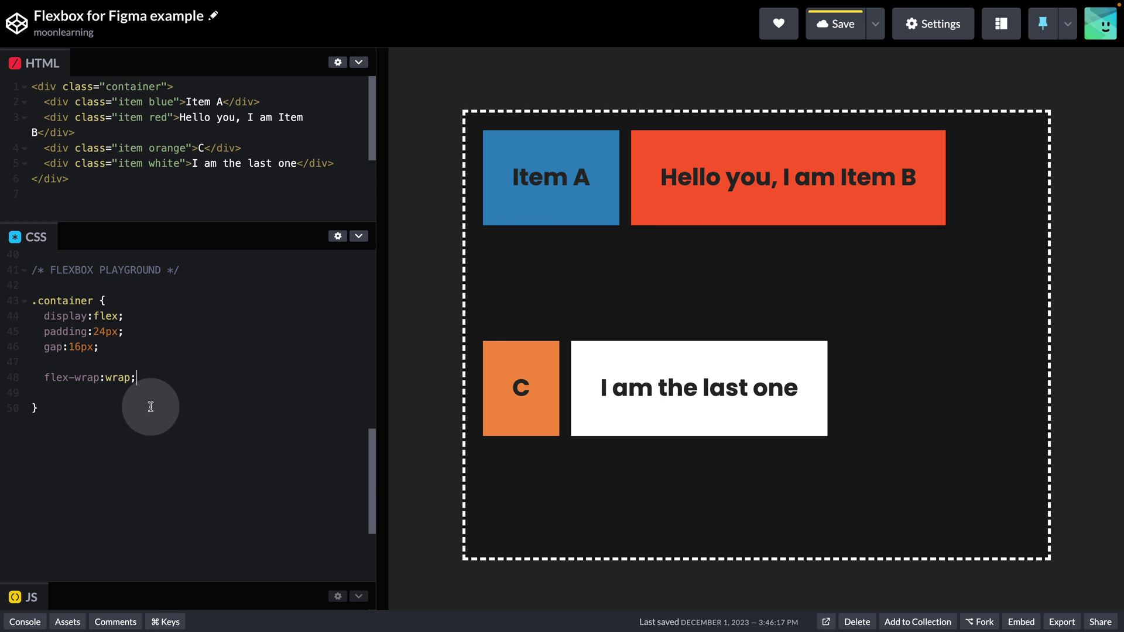
{"action": "scroll", "coordinate": [151, 406], "scroll_direction": "up", "scroll_amount": 5}
{"action": "left_click", "coordinate": [149, 375]}
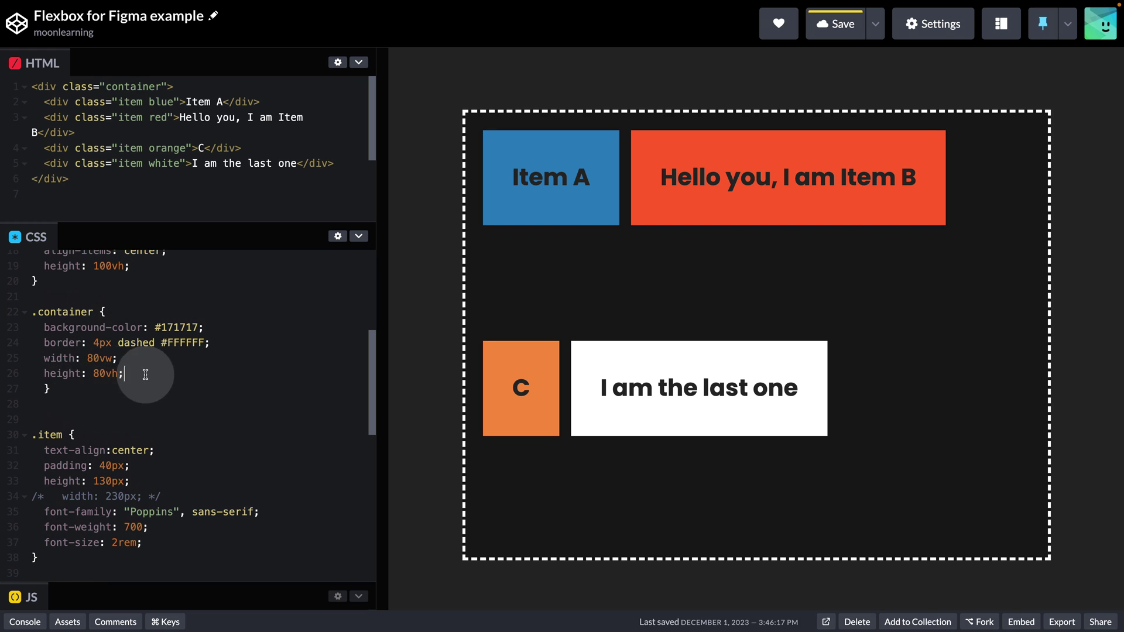
{"action": "left_click_drag", "start_coordinate": [148, 375], "coordinate": [3, 372]}
{"action": "key", "text": "ctrl+slash"}
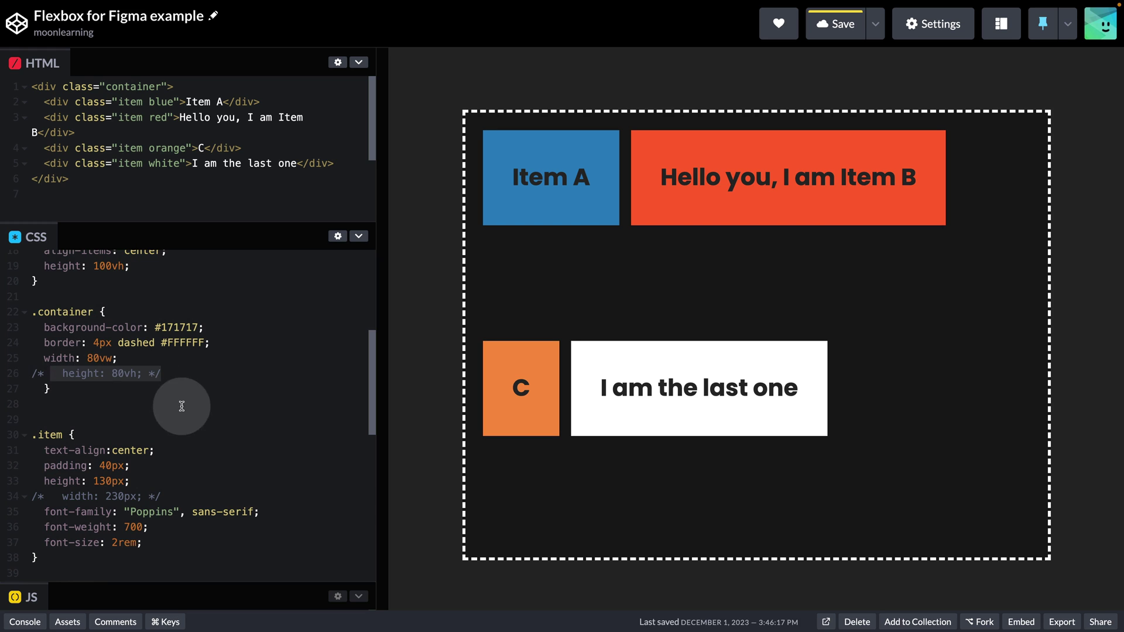
{"action": "scroll", "coordinate": [226, 419], "scroll_direction": "down", "scroll_amount": 3}
{"action": "scroll", "coordinate": [222, 421], "scroll_direction": "down", "scroll_amount": 5}
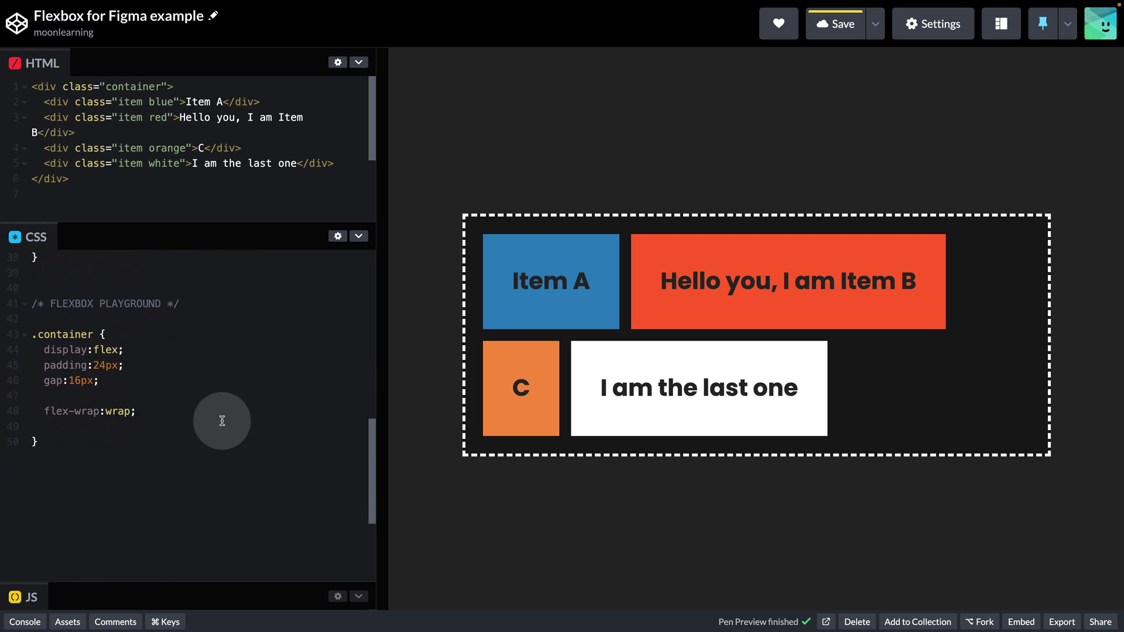
{"action": "left_click_drag", "start_coordinate": [381, 318], "coordinate": [437, 316]}
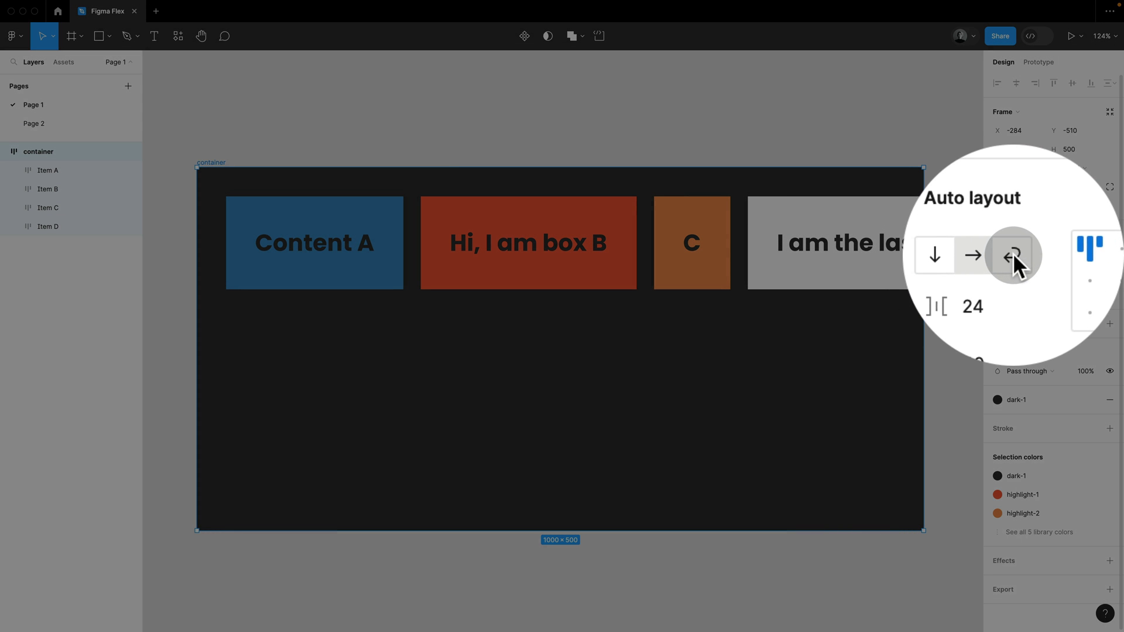
Step: Turn on Wrap in the container's auto layout and narrow the frame to 550 wide
{"action": "left_click", "coordinate": [1024, 255]}
{"action": "left_click_drag", "start_coordinate": [923, 304], "coordinate": [808, 301]}
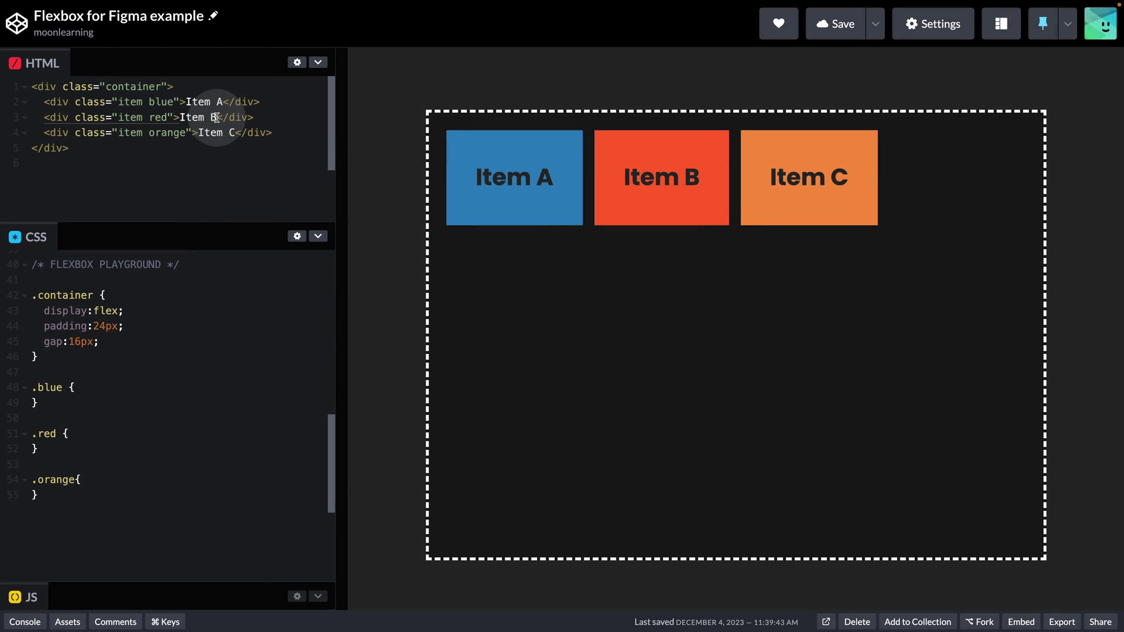
Step: Delete ' hello' from Item B's label and comment out the 130px item height
{"action": "type", "text": "hello"}
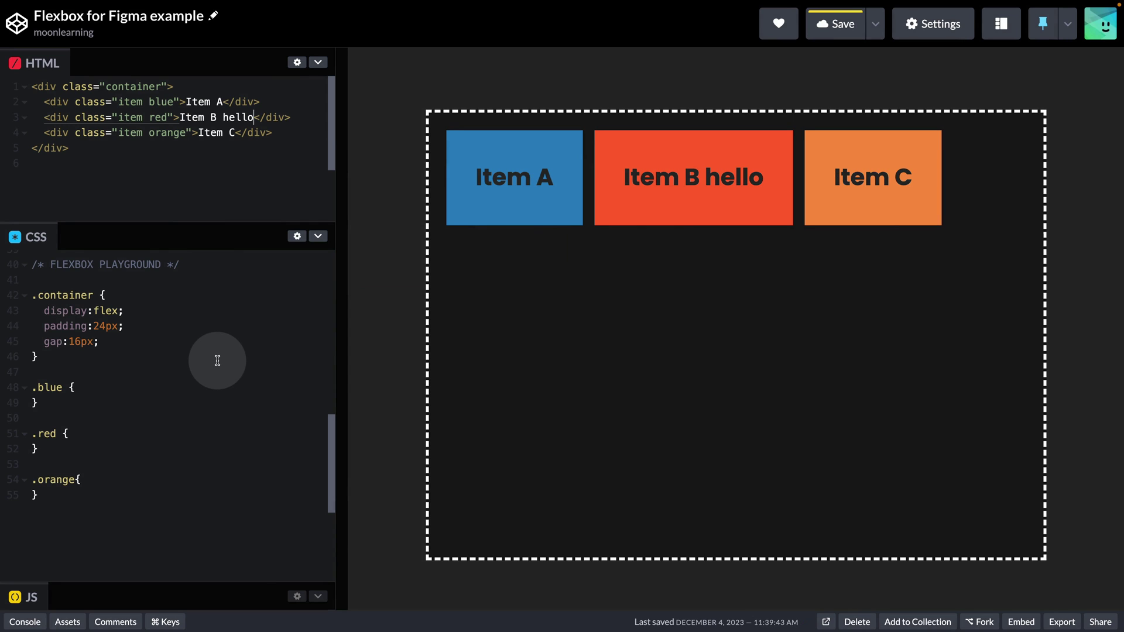
{"action": "key", "text": "BackSpace"}
{"action": "key", "text": "BackSpace"}
{"action": "key", "text": "BackSpace"}
{"action": "key", "text": "BackSpace"}
{"action": "key", "text": "BackSpace"}
{"action": "key", "text": "BackSpace"}
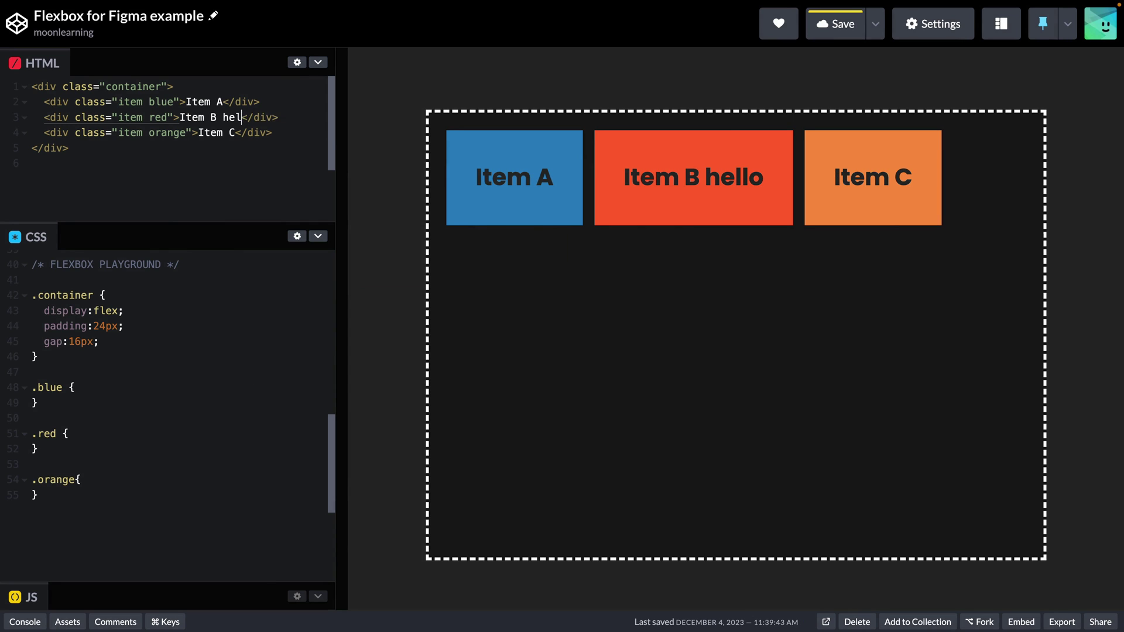
{"action": "scroll", "coordinate": [217, 360], "scroll_direction": "up", "scroll_amount": 3}
{"action": "scroll", "coordinate": [217, 360], "scroll_direction": "up", "scroll_amount": 3}
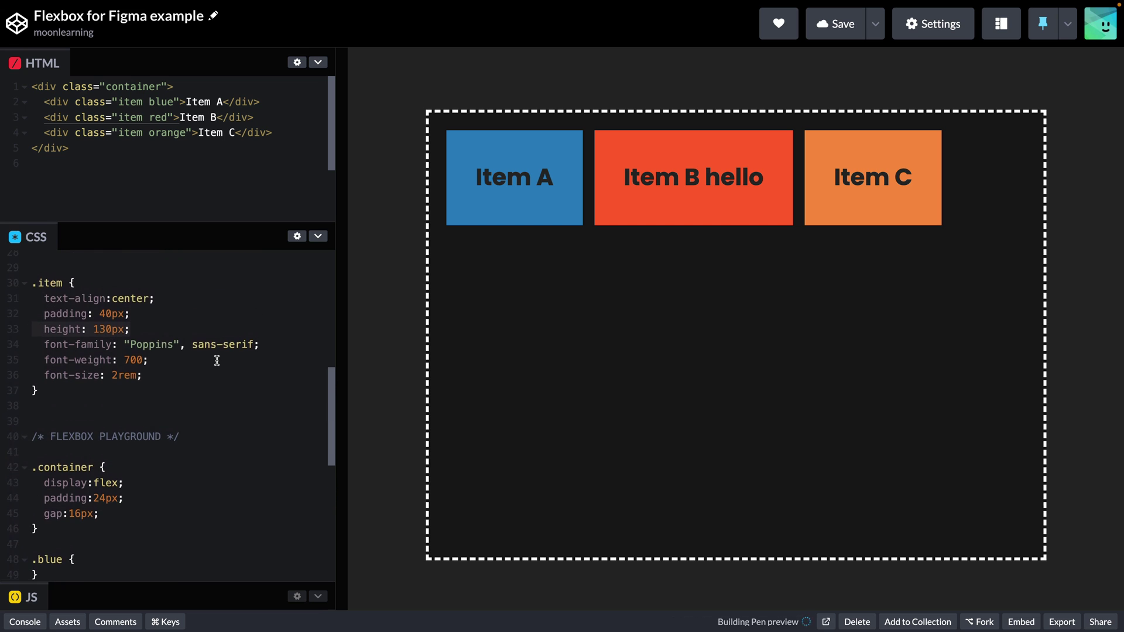
{"action": "left_click", "coordinate": [100, 318]}
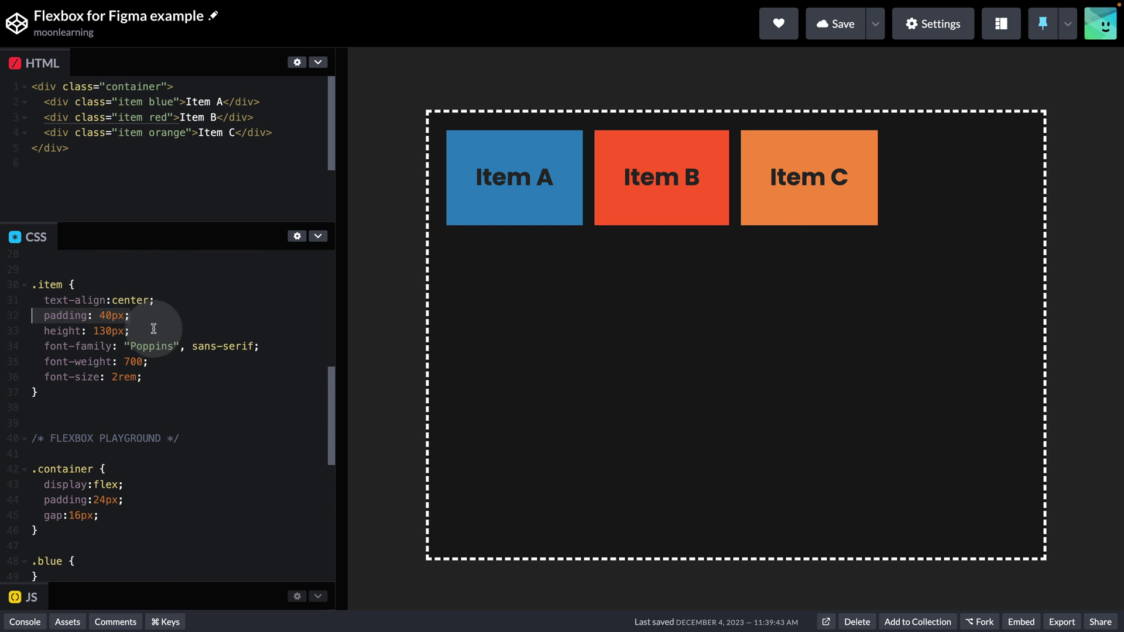
{"action": "left_click_drag", "start_coordinate": [146, 331], "coordinate": [5, 334]}
{"action": "key", "text": "ctrl+slash"}
Step: Toggle the container's 80vh height off and back on, and restore the 130px item height
{"action": "scroll", "coordinate": [195, 354], "scroll_direction": "up", "scroll_amount": 1}
{"action": "scroll", "coordinate": [195, 353], "scroll_direction": "up", "scroll_amount": 4}
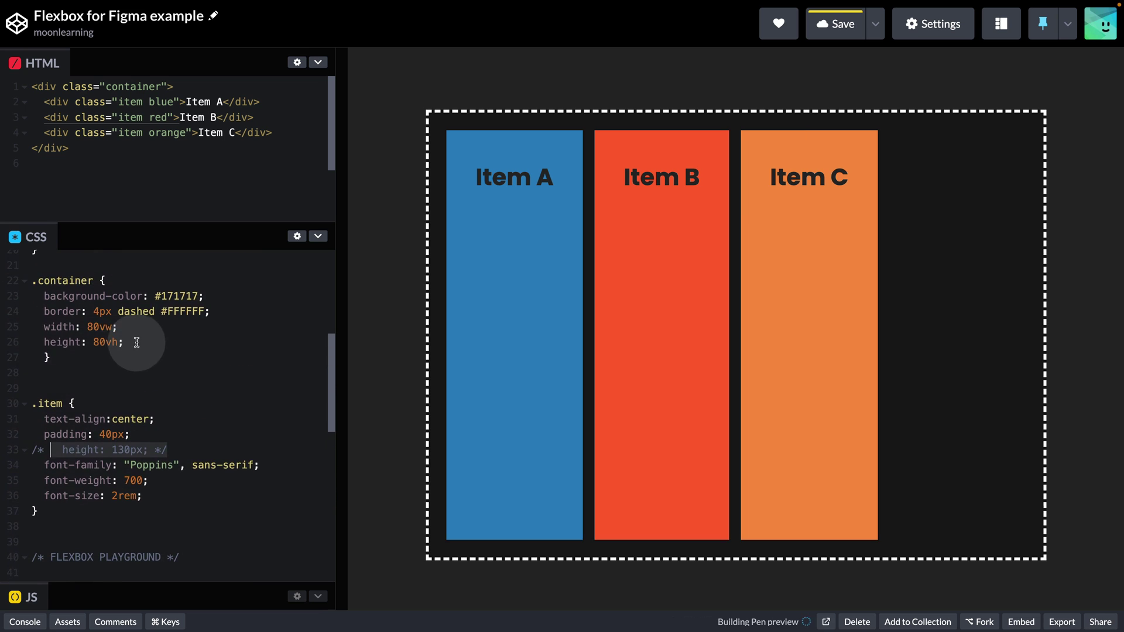
{"action": "left_click_drag", "start_coordinate": [143, 342], "coordinate": [21, 343]}
{"action": "key", "text": "ctrl+slash"}
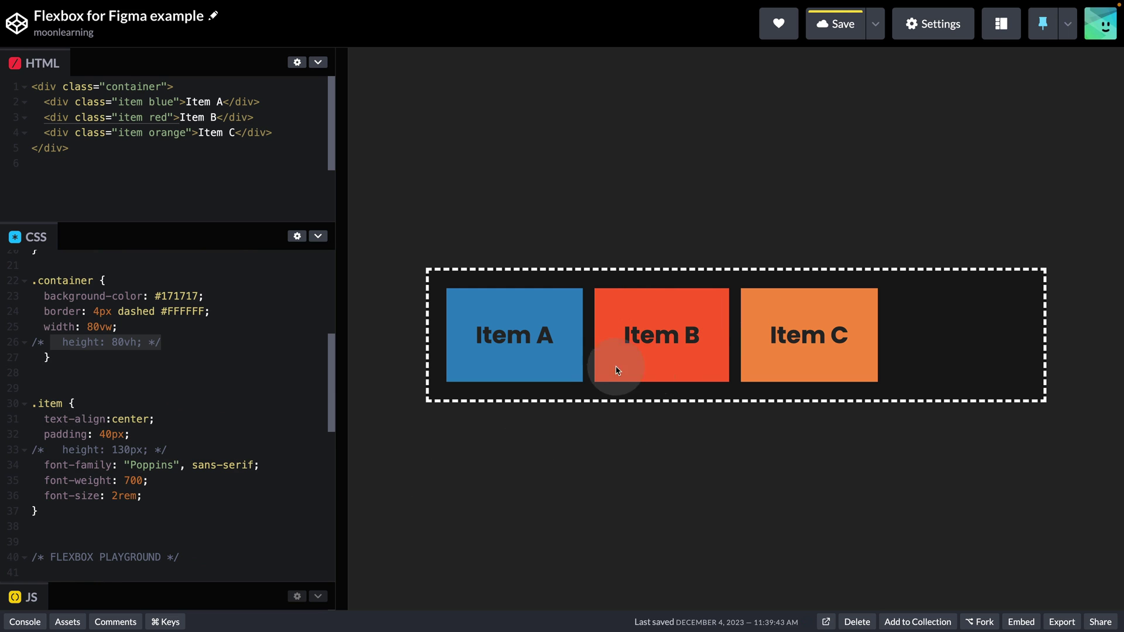
{"action": "key", "text": "ctrl+slash"}
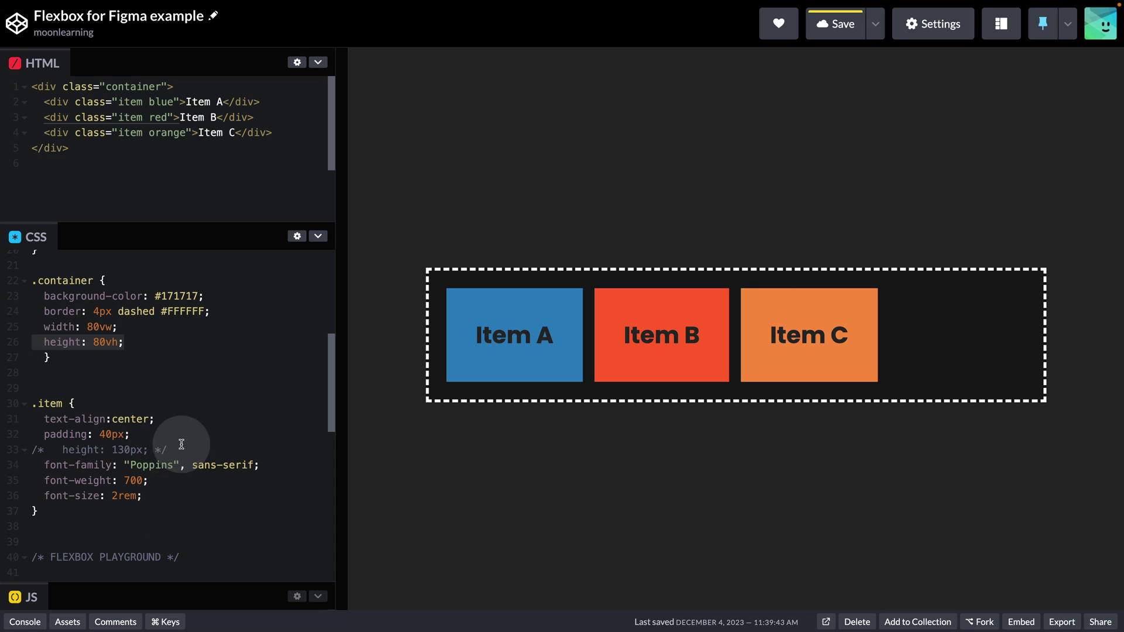
{"action": "left_click_drag", "start_coordinate": [176, 449], "coordinate": [32, 449]}
{"action": "key", "text": "ctrl+slash"}
Step: Add width:300px; to the .blue rule
{"action": "scroll", "coordinate": [284, 432], "scroll_direction": "down", "scroll_amount": 4}
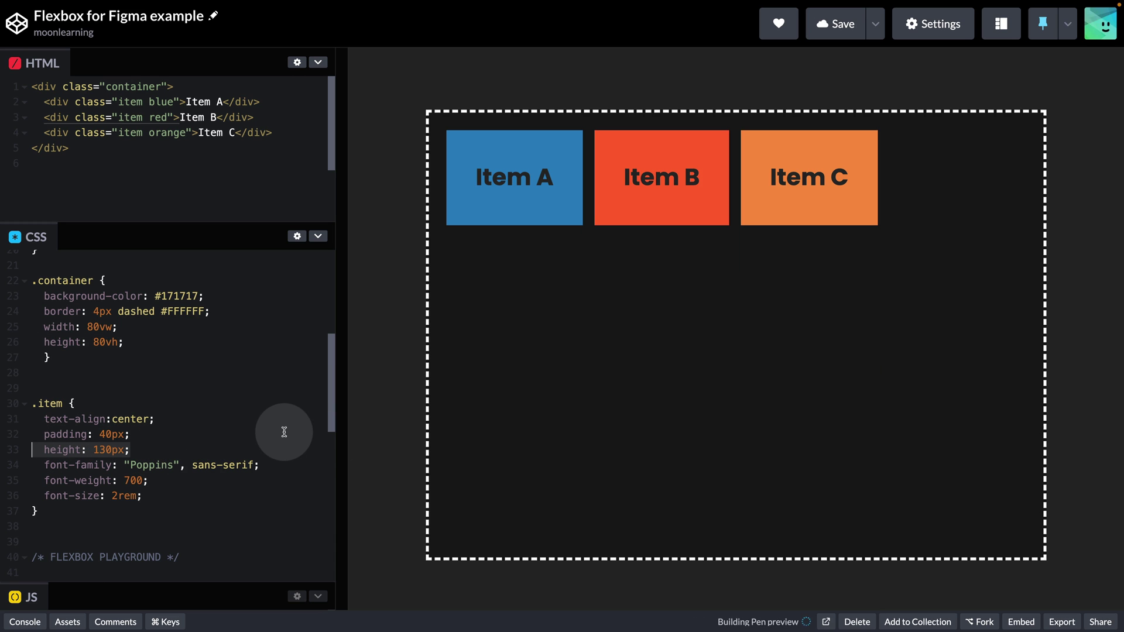
{"action": "scroll", "coordinate": [284, 432], "scroll_direction": "down", "scroll_amount": 2}
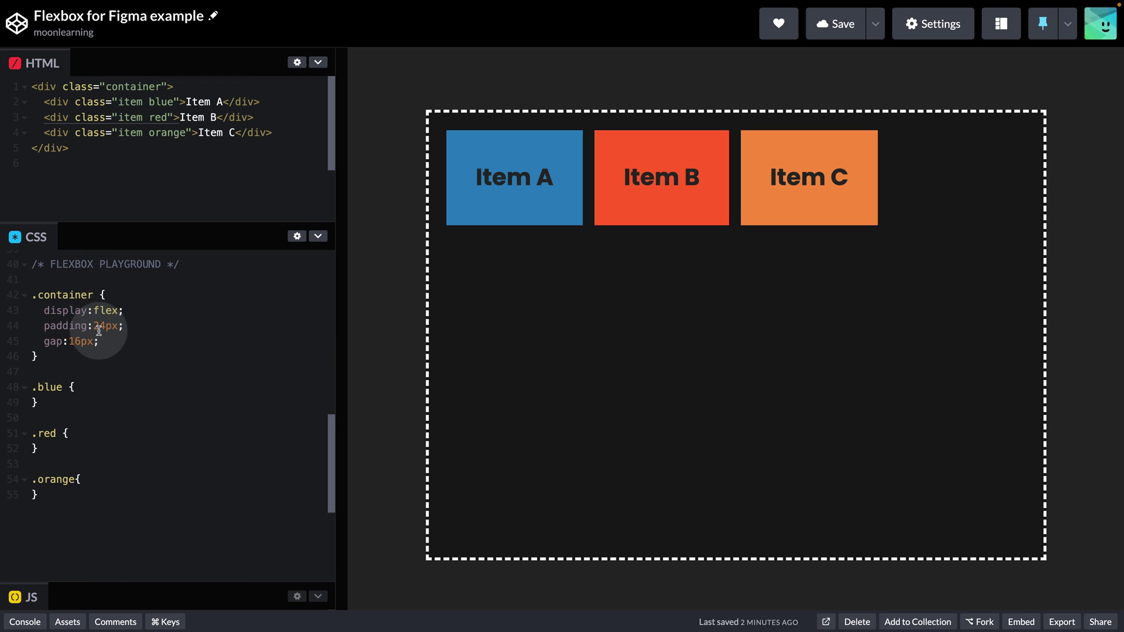
{"action": "scroll", "coordinate": [213, 344], "scroll_direction": "up", "scroll_amount": 3}
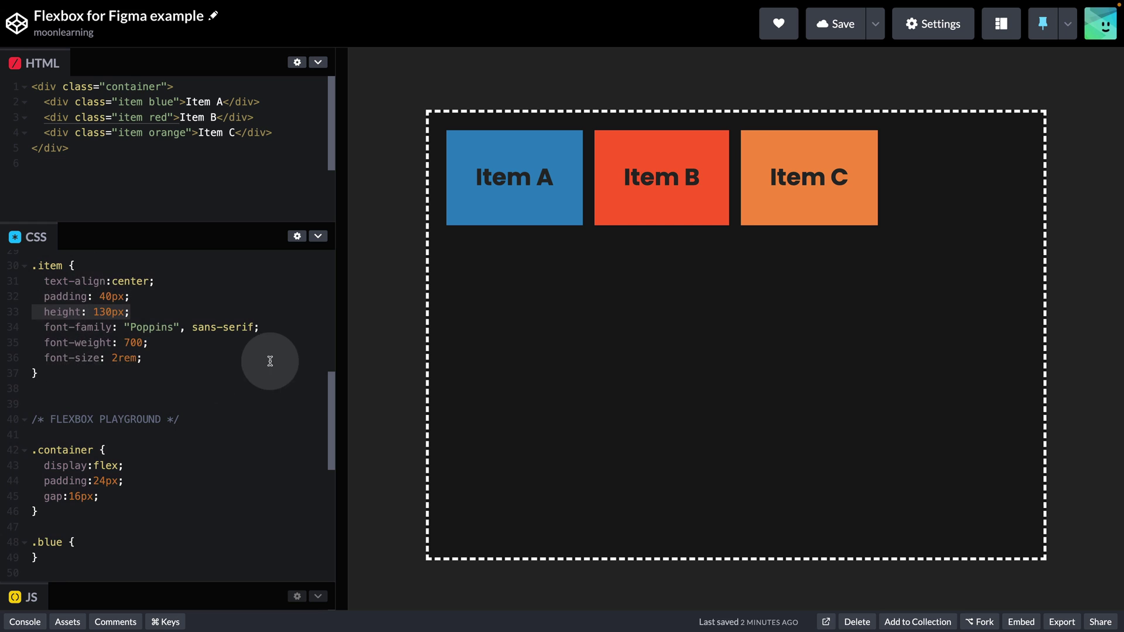
{"action": "scroll", "coordinate": [261, 359], "scroll_direction": "down", "scroll_amount": 3}
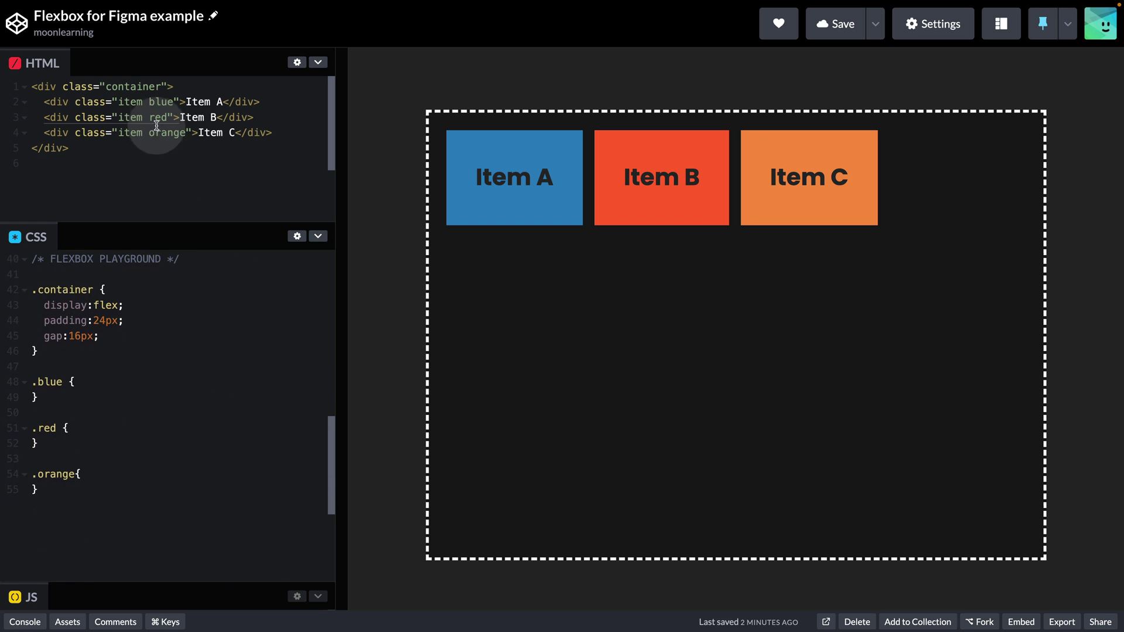
{"action": "left_click", "coordinate": [76, 383]}
{"action": "key", "text": "Return"}
{"action": "type", "text": "wid"}
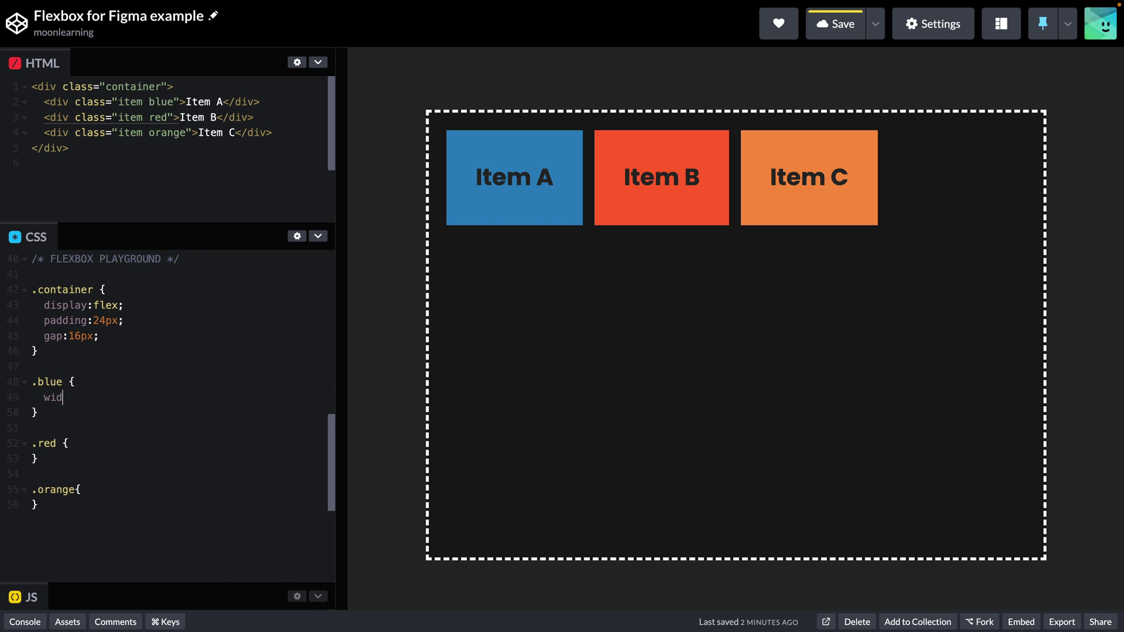
{"action": "type", "text": "th:300"}
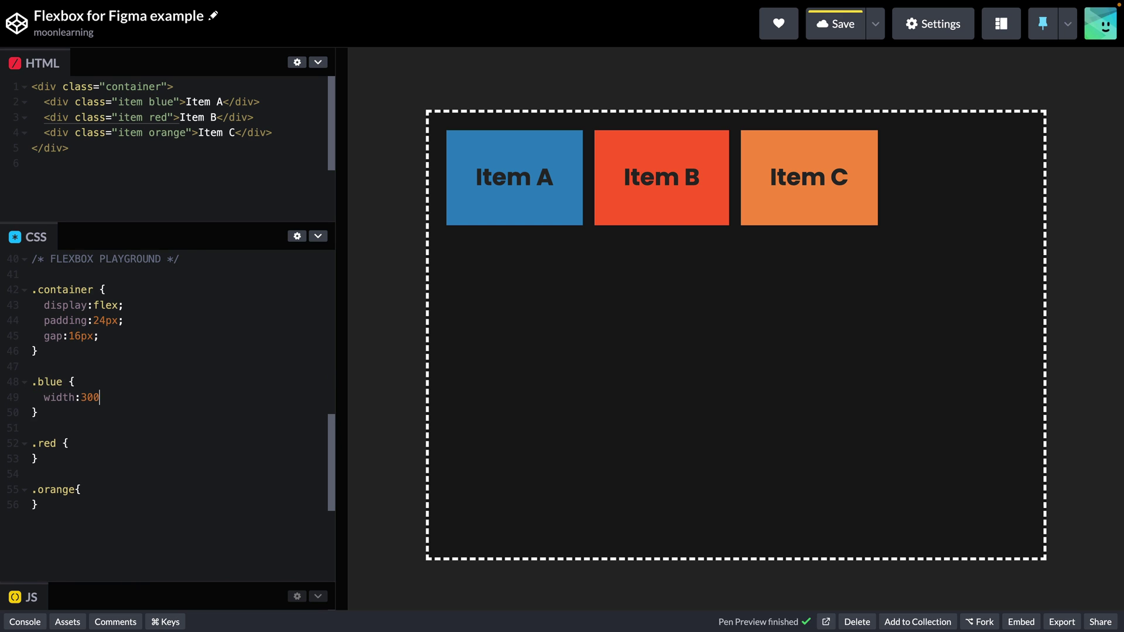
{"action": "type", "text": "px:"}
{"action": "key", "text": "BackSpace"}
{"action": "type", "text": ";"}
Step: Add width:30%; to the .red rule and begin a flex declaration in .orange
{"action": "left_click", "coordinate": [70, 443]}
{"action": "key", "text": "Return"}
{"action": "type", "text": "w"}
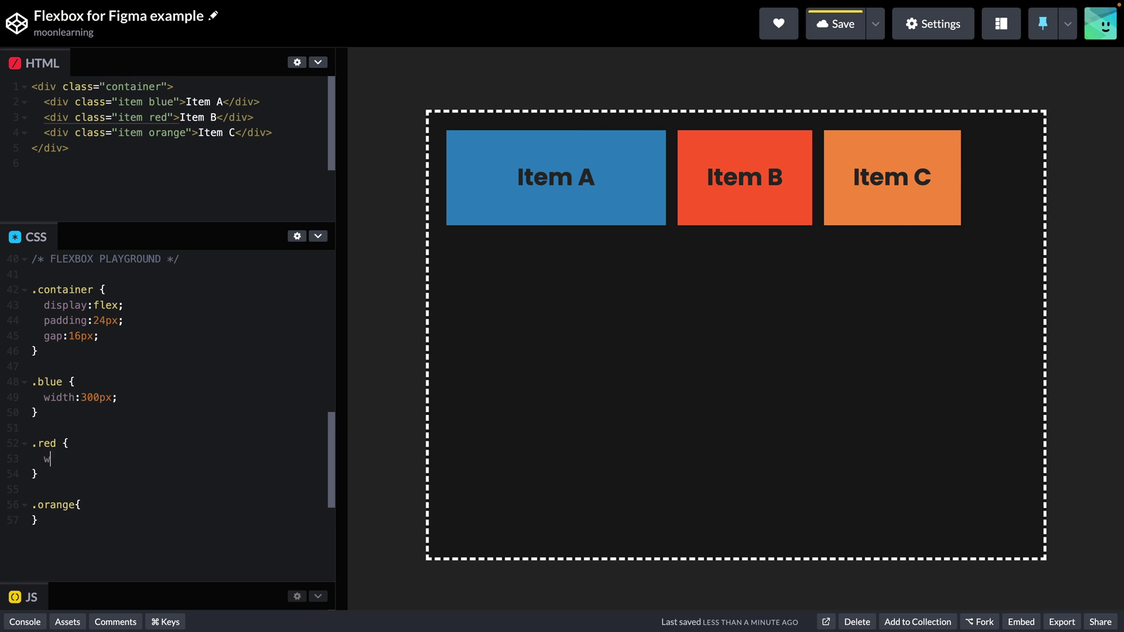
{"action": "type", "text": "idth:30%;"}
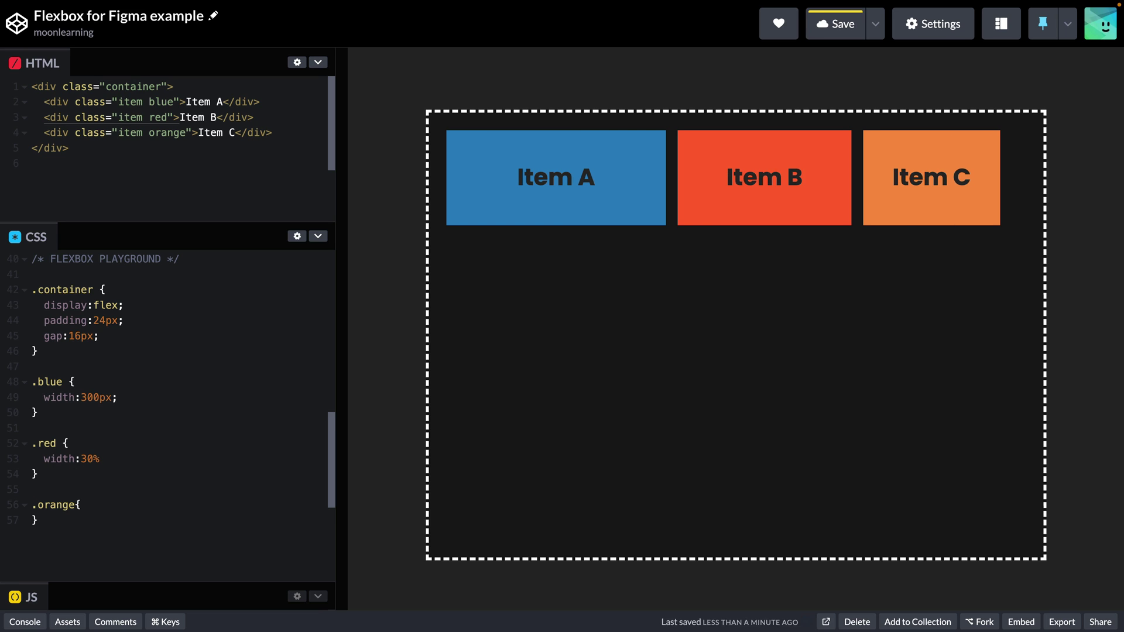
{"action": "left_click", "coordinate": [90, 501]}
{"action": "key", "text": "Return"}
{"action": "type", "text": "flex:1;"}
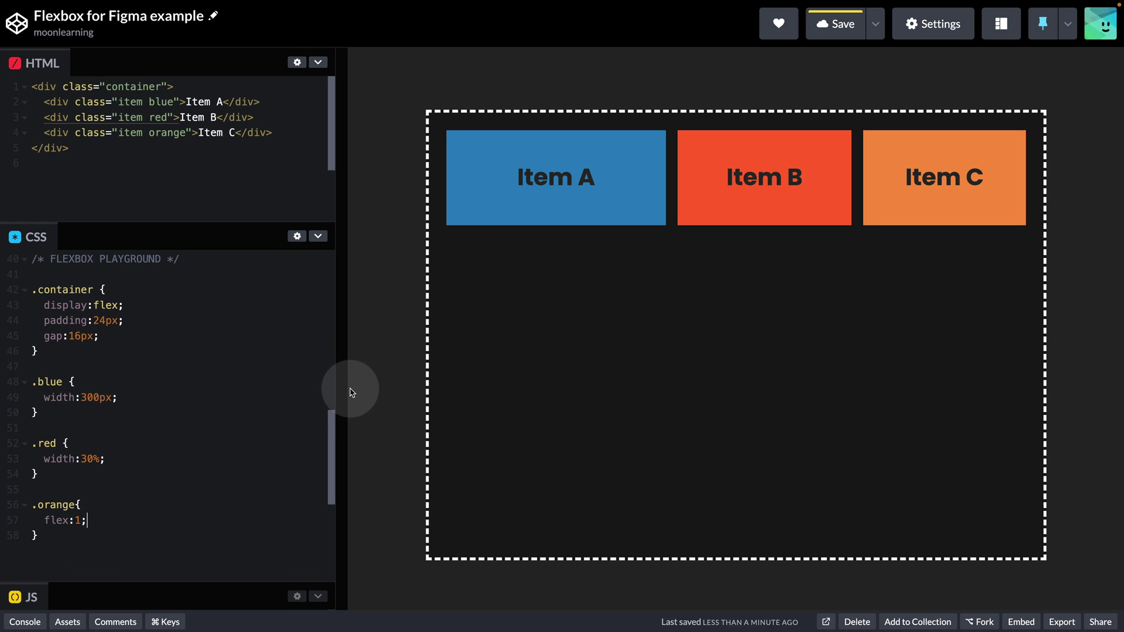
Step: Replace the .red and .blue widths with flex:1, then change .red to flex:2
{"action": "left_click_drag", "start_coordinate": [349, 396], "coordinate": [321, 394]}
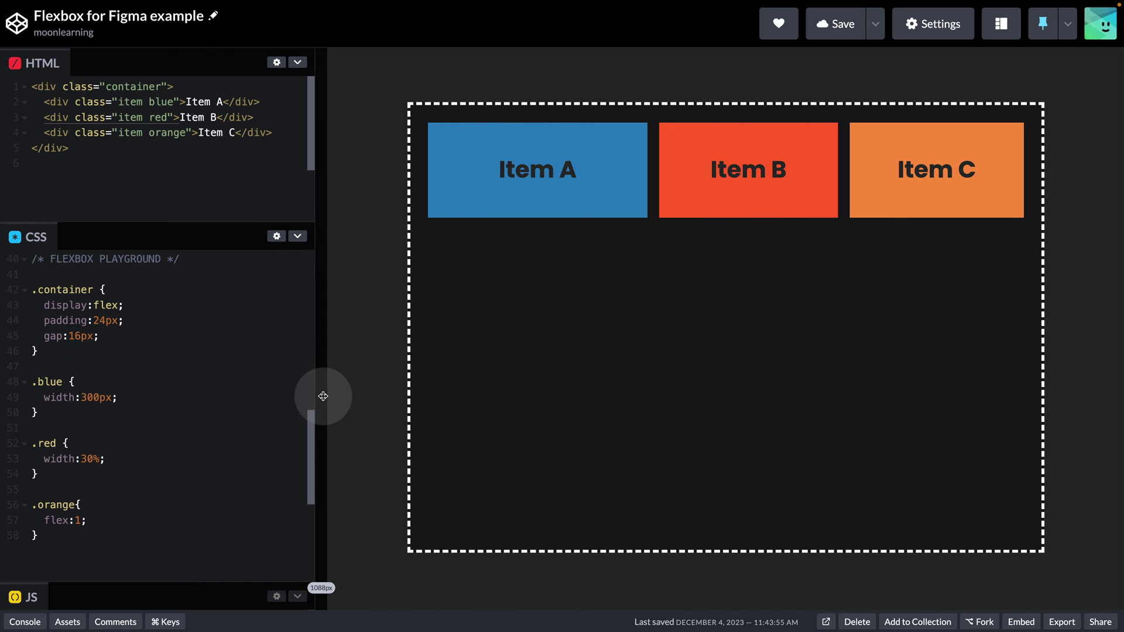
{"action": "left_click_drag", "start_coordinate": [87, 519], "coordinate": [45, 520]}
{"action": "key", "text": "ctrl+c"}
{"action": "left_click_drag", "start_coordinate": [111, 459], "coordinate": [37, 459]}
{"action": "key", "text": "ctrl+v"}
{"action": "left_click_drag", "start_coordinate": [122, 399], "coordinate": [44, 397]}
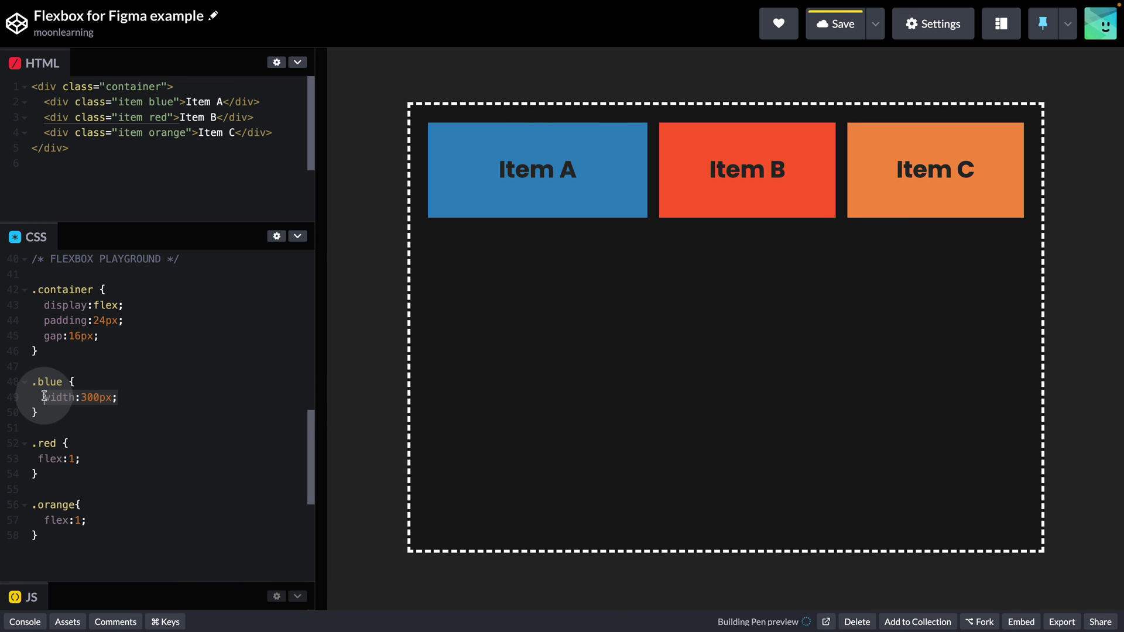
{"action": "key", "text": "ctrl+v"}
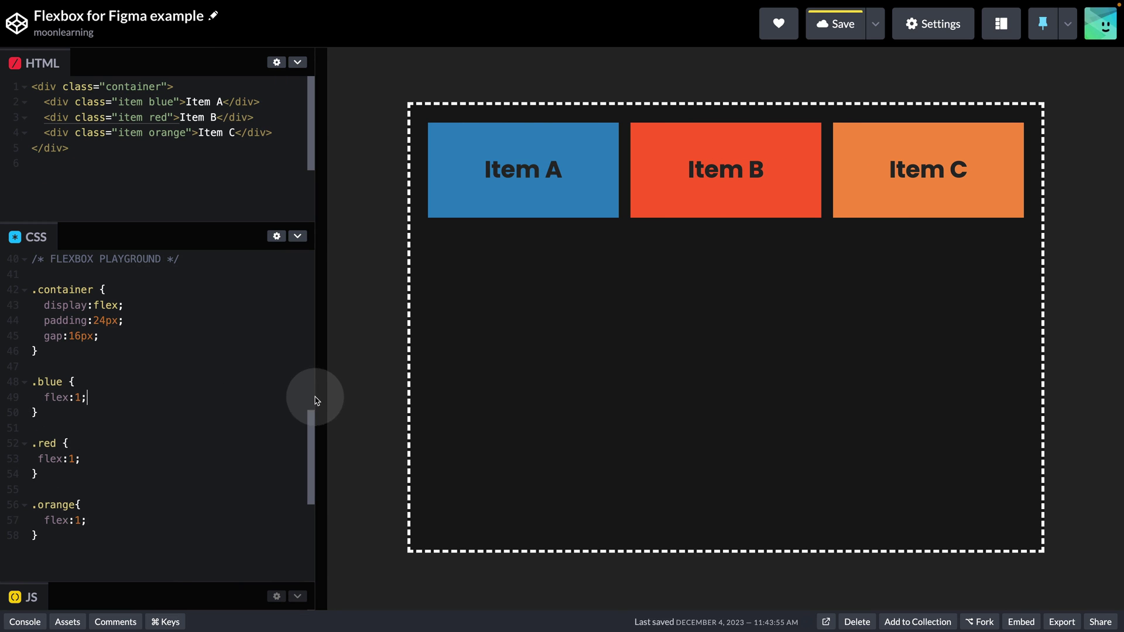
{"action": "mouse_move", "coordinate": [320, 394]}
{"action": "left_mouse_down"}
{"action": "mouse_move", "coordinate": [208, 394]}
{"action": "mouse_move", "coordinate": [336, 396]}
{"action": "mouse_move", "coordinate": [208, 396]}
{"action": "mouse_move", "coordinate": [321, 396]}
{"action": "mouse_move", "coordinate": [305, 399]}
{"action": "left_mouse_up"}
{"action": "double_click", "coordinate": [75, 459]}
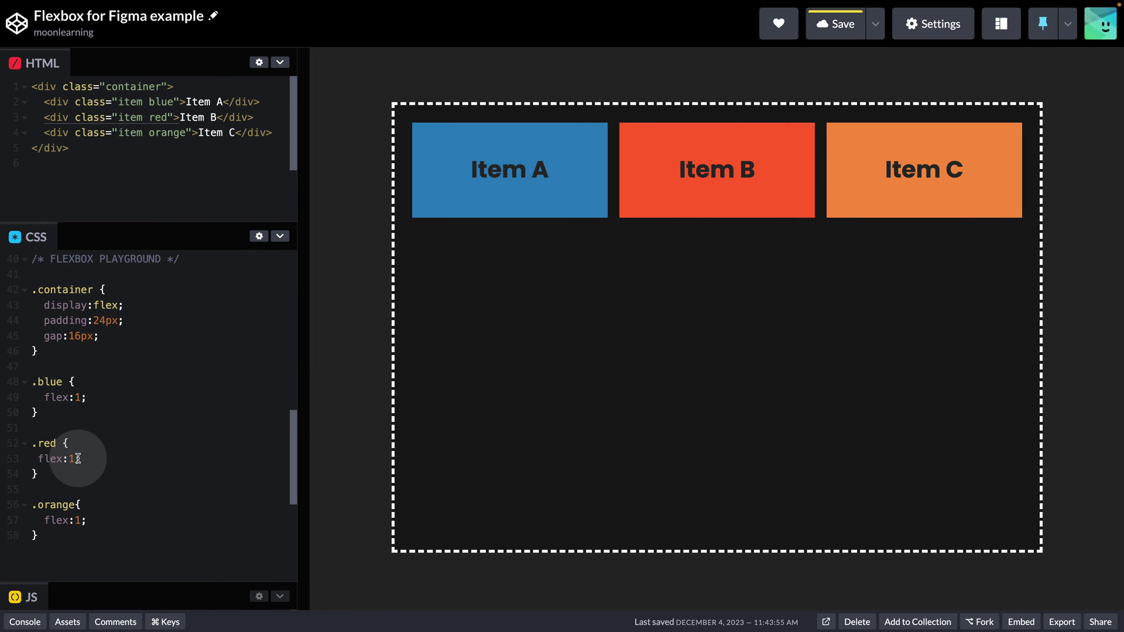
{"action": "type", "text": "2"}
{"action": "left_click_drag", "start_coordinate": [306, 351], "coordinate": [355, 349]}
Step: Add align-items: center to .container, then add and remove align-self:flex-end on .red
{"action": "left_click", "coordinate": [125, 335]}
{"action": "key", "text": "Return"}
{"action": "type", "text": "align-items: center;"}
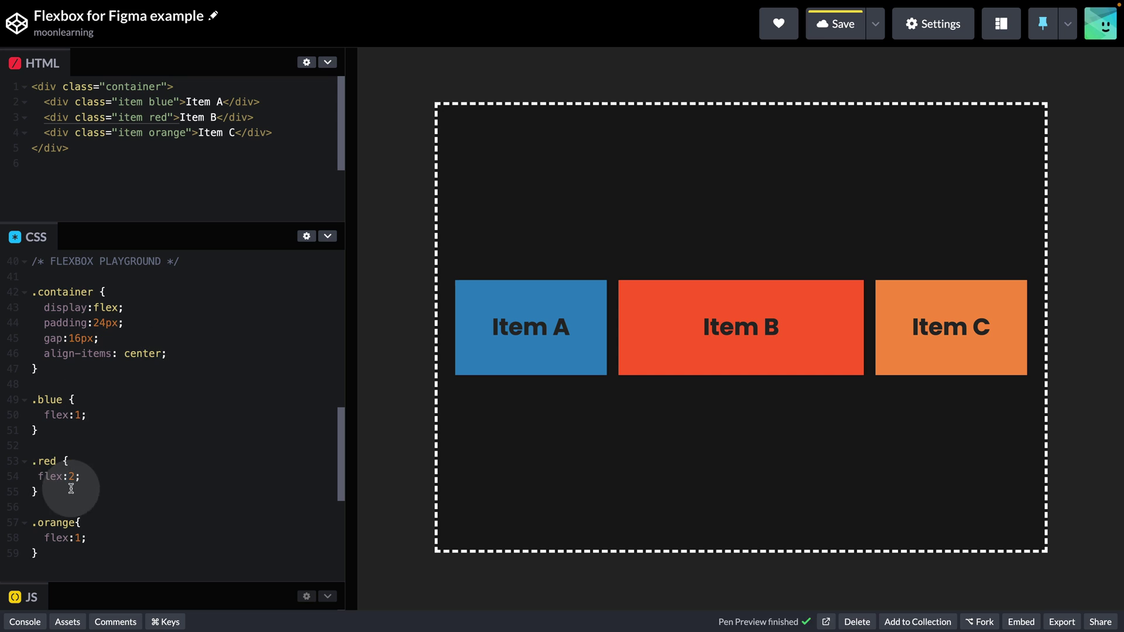
{"action": "left_click", "coordinate": [93, 476]}
{"action": "key", "text": "Return"}
{"action": "type", "text": "align"}
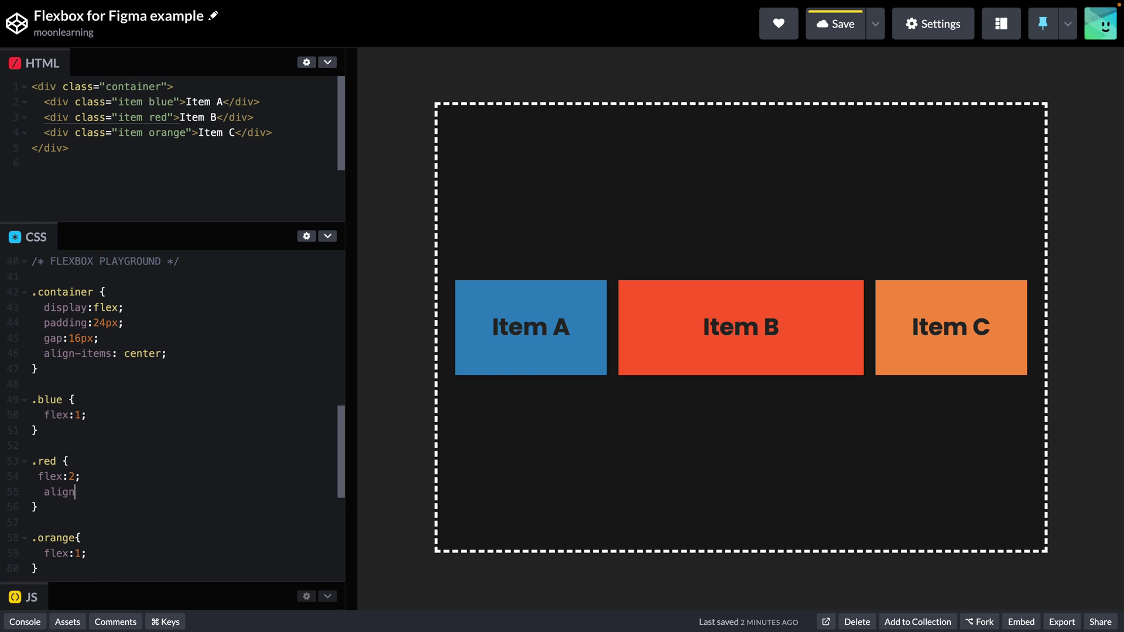
{"action": "type", "text": "-self:flex-end;"}
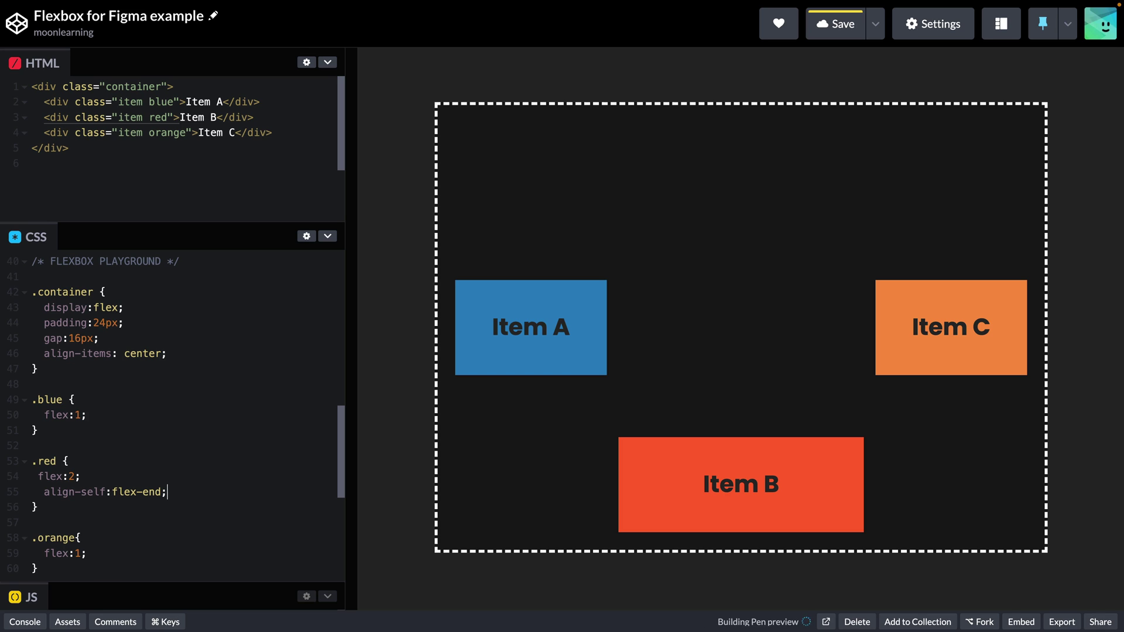
{"action": "left_click_drag", "start_coordinate": [178, 492], "coordinate": [28, 492]}
{"action": "key", "text": "BackSpace"}
{"action": "key", "text": "BackSpace"}
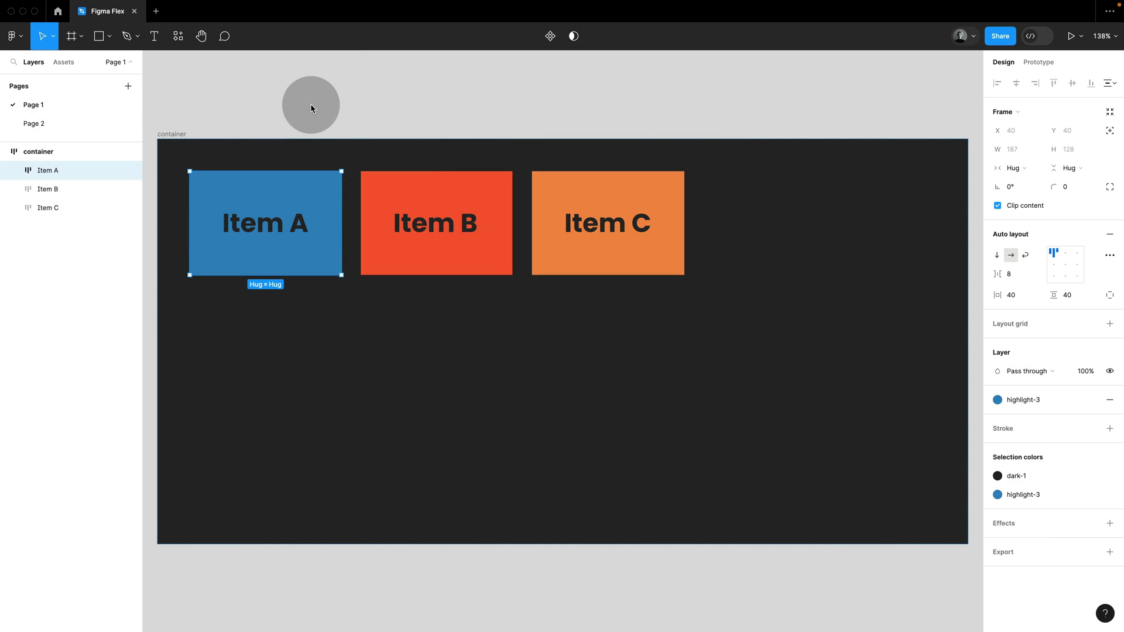
Step: Make Item A fixed width and change it from 187 to 300
{"action": "left_click", "coordinate": [385, 194]}
{"action": "left_click", "coordinate": [556, 194]}
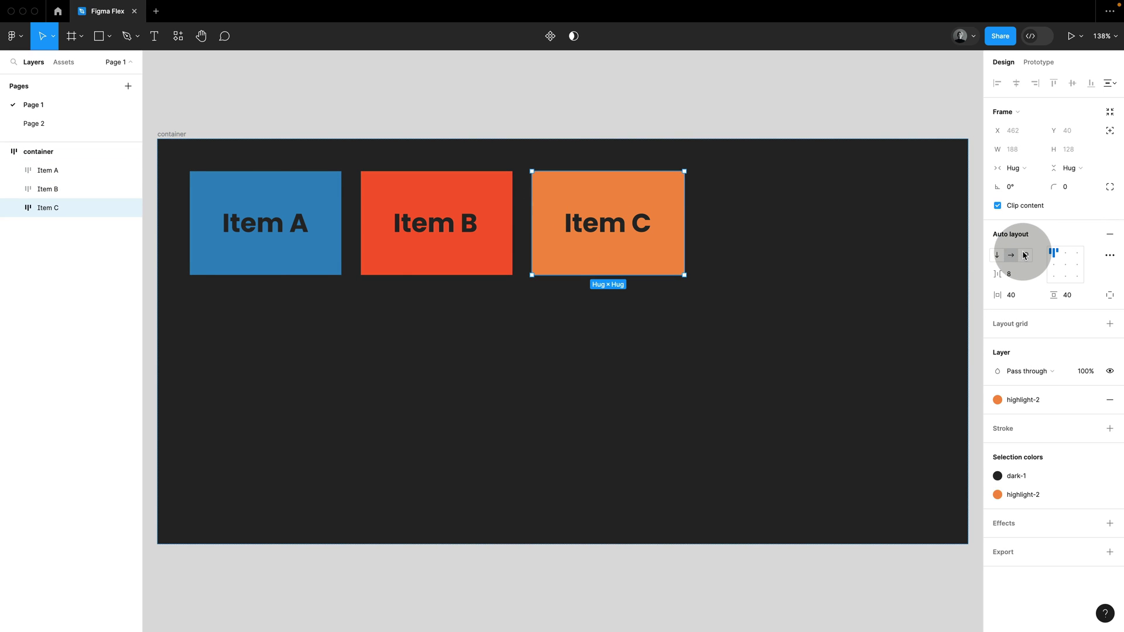
{"action": "left_click", "coordinate": [312, 187]}
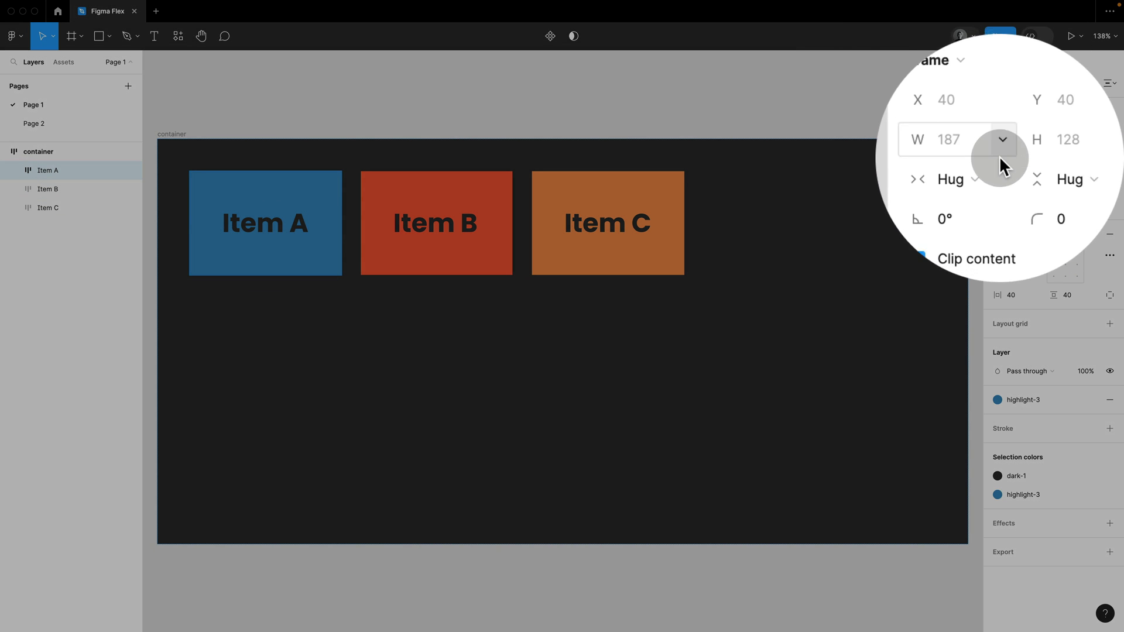
{"action": "left_click", "coordinate": [1000, 166]}
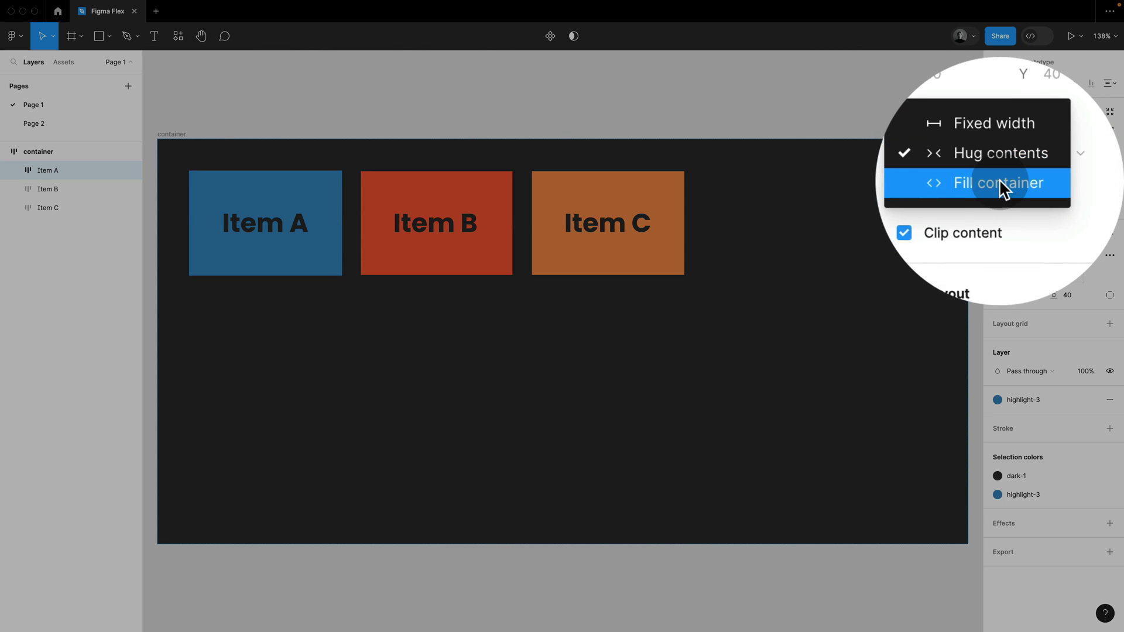
{"action": "left_click", "coordinate": [999, 169]}
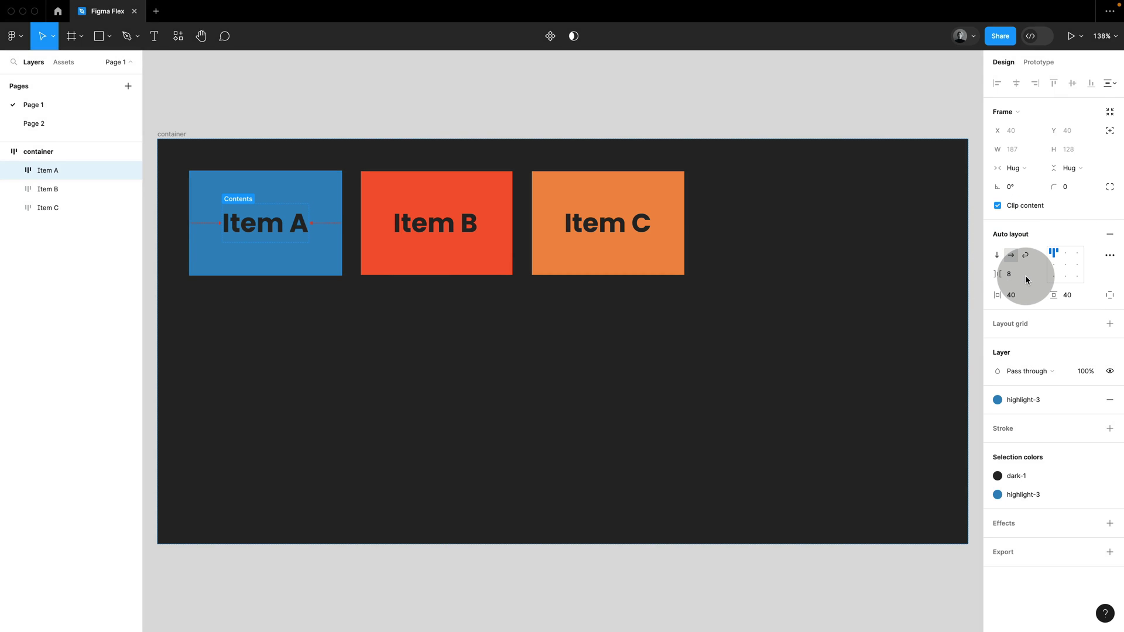
{"action": "left_click", "coordinate": [1015, 167]}
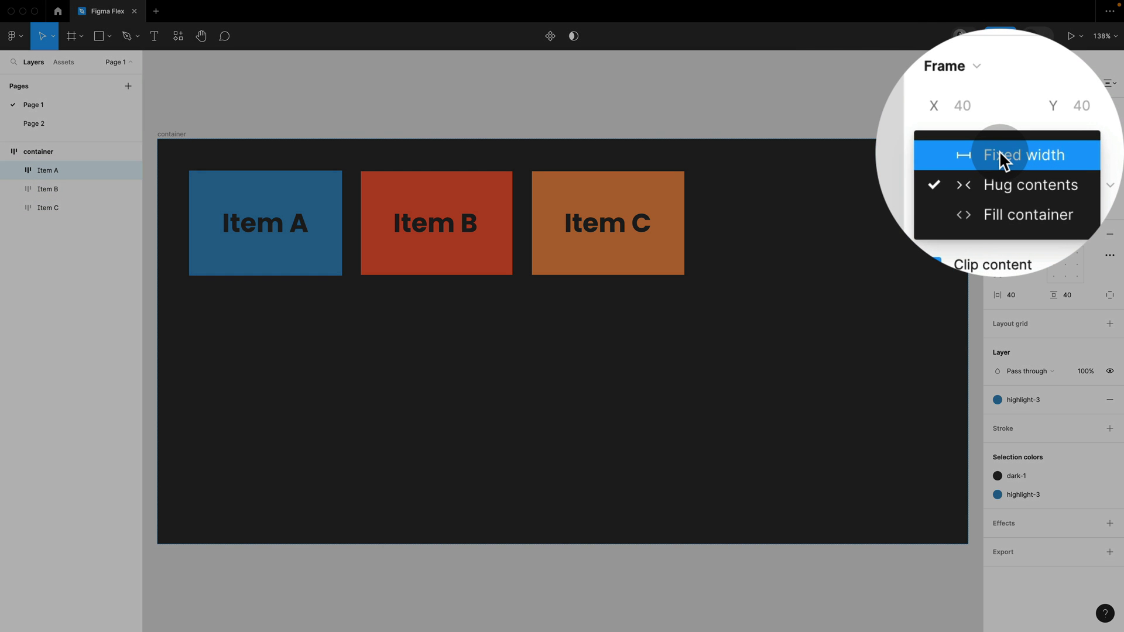
{"action": "left_click", "coordinate": [999, 153]}
{"action": "left_click", "coordinate": [997, 148]}
{"action": "key", "text": "BackSpace"}
{"action": "type", "text": "300"}
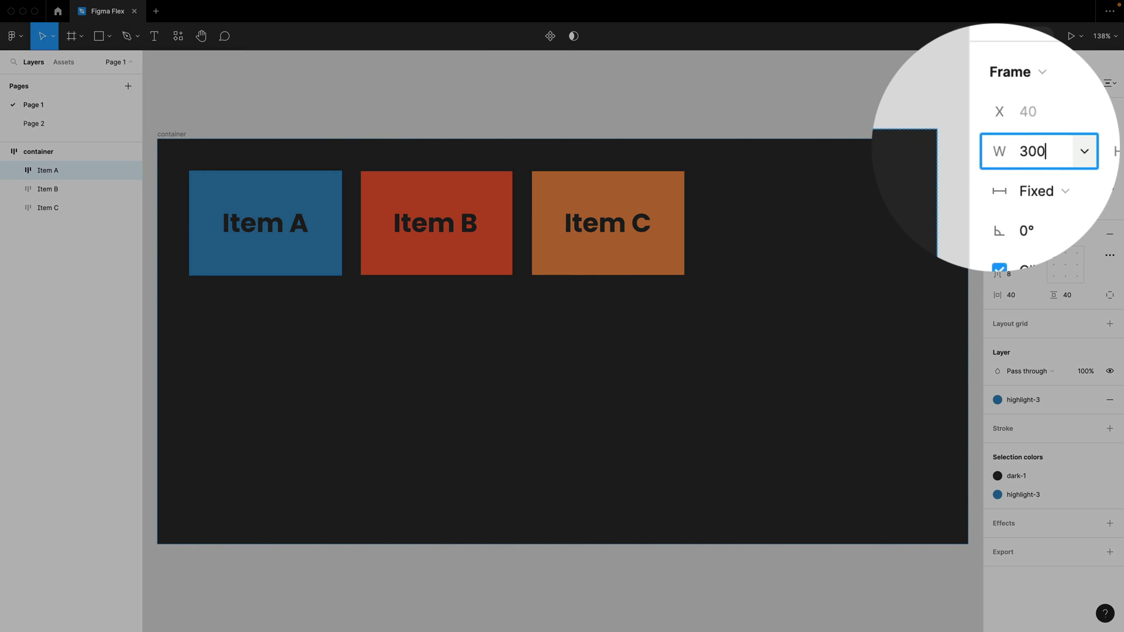
{"action": "key", "text": "Return"}
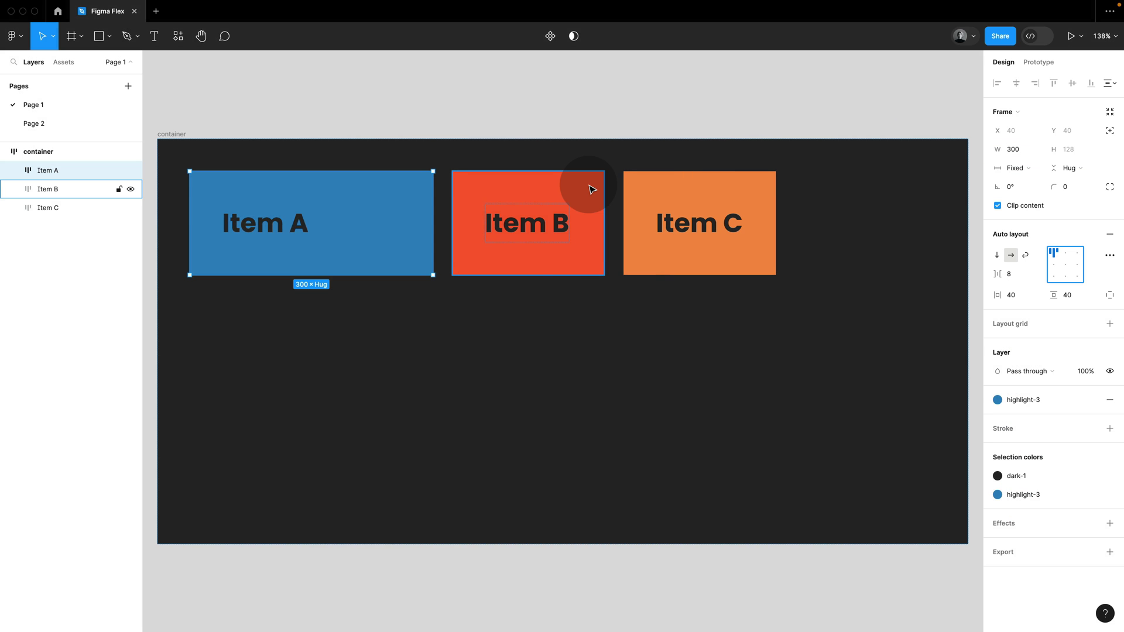
Step: Inspect Item B's CSS in Dev Mode, keeping px as the unit
{"action": "left_click", "coordinate": [590, 187]}
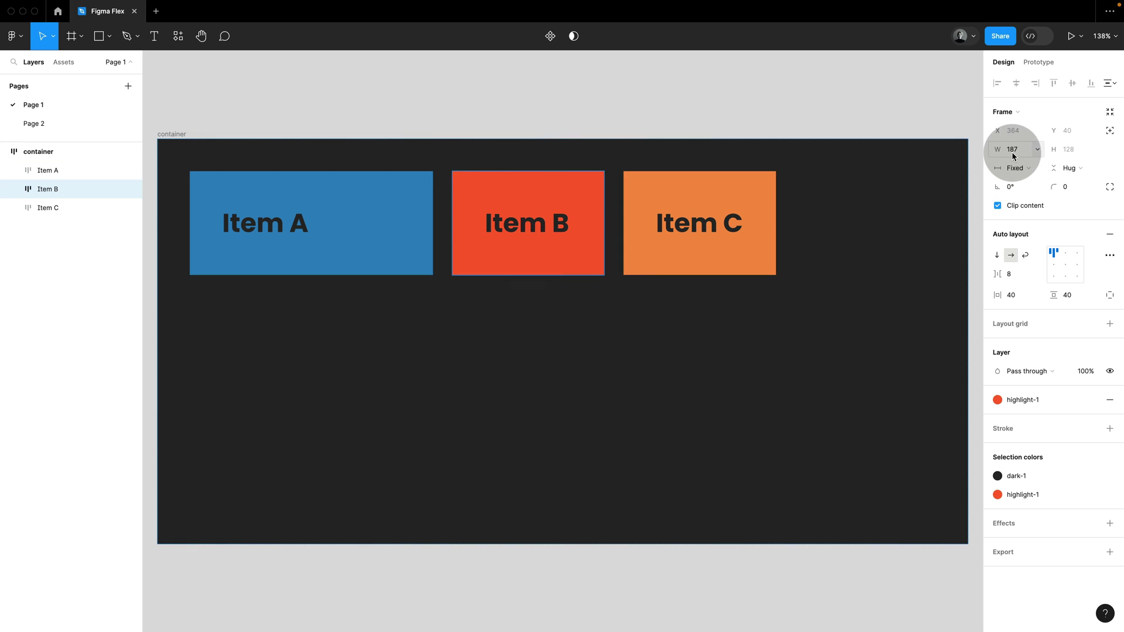
{"action": "left_click", "coordinate": [1037, 36]}
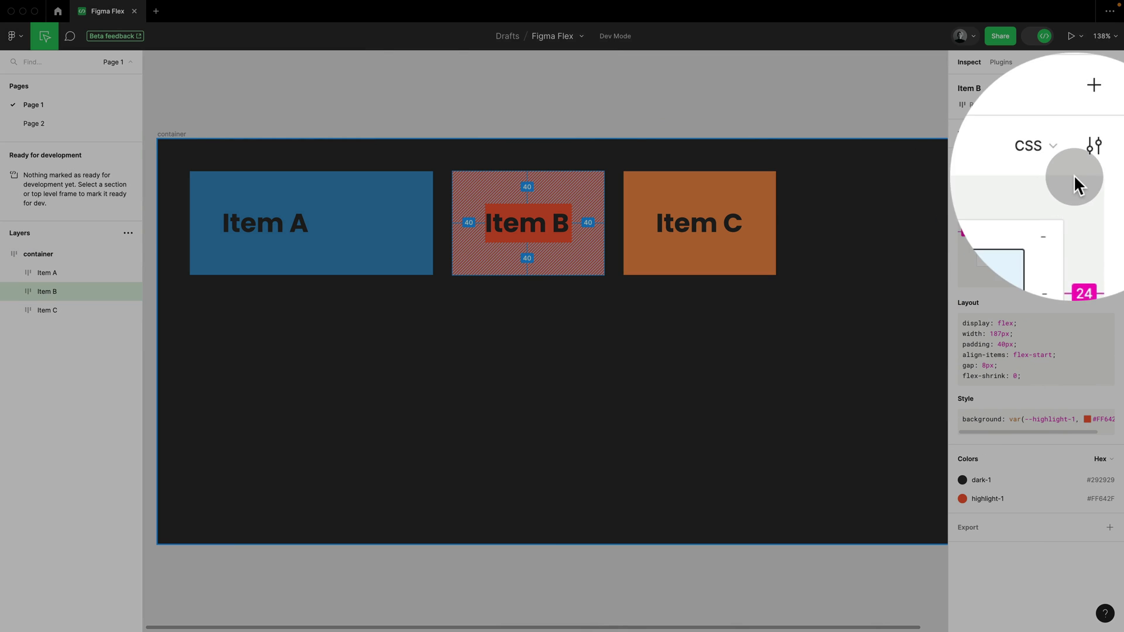
{"action": "left_click", "coordinate": [1108, 164]}
{"action": "left_click", "coordinate": [1052, 161]}
{"action": "left_click", "coordinate": [1044, 36]}
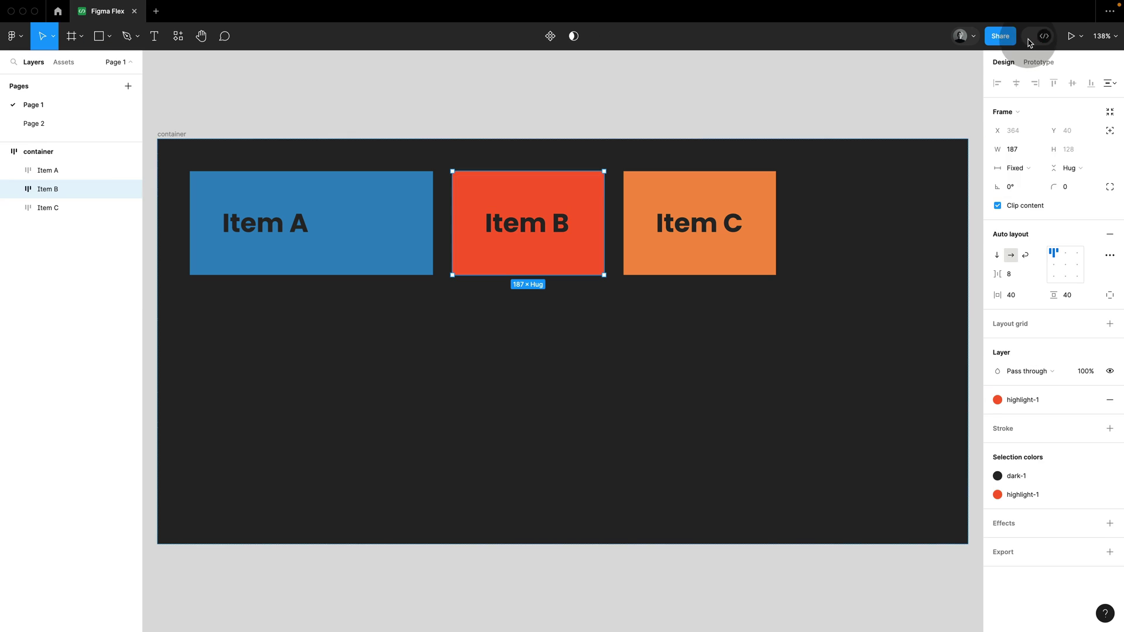
Step: Set Item B's width to Fill container and confirm its CSS in Dev Mode
{"action": "left_click", "coordinate": [1032, 170]}
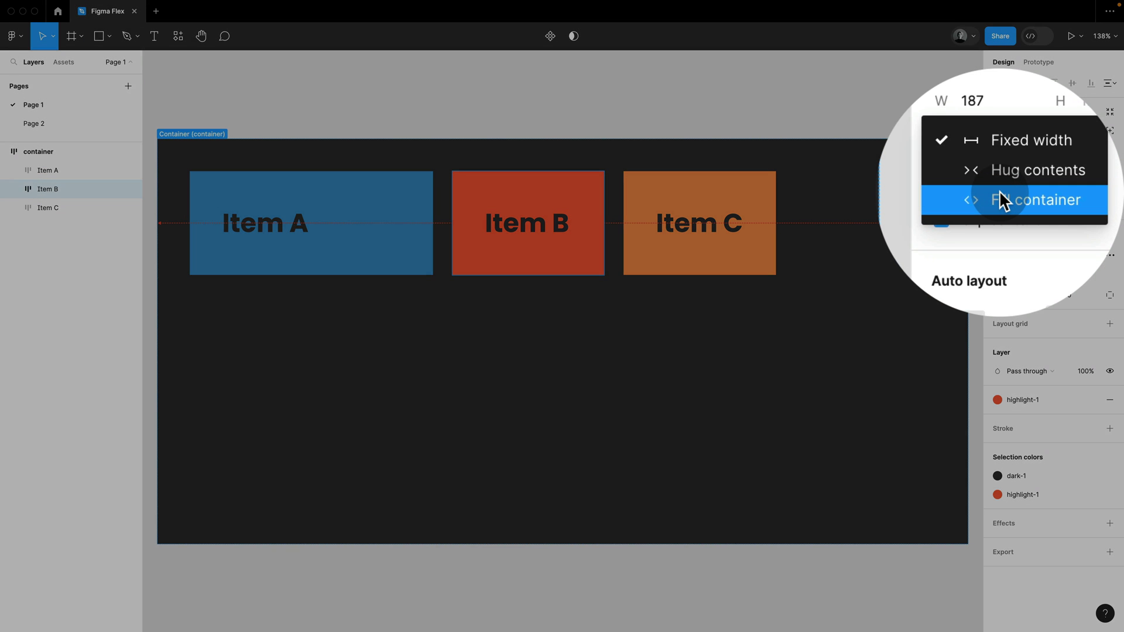
{"action": "left_click", "coordinate": [1001, 196]}
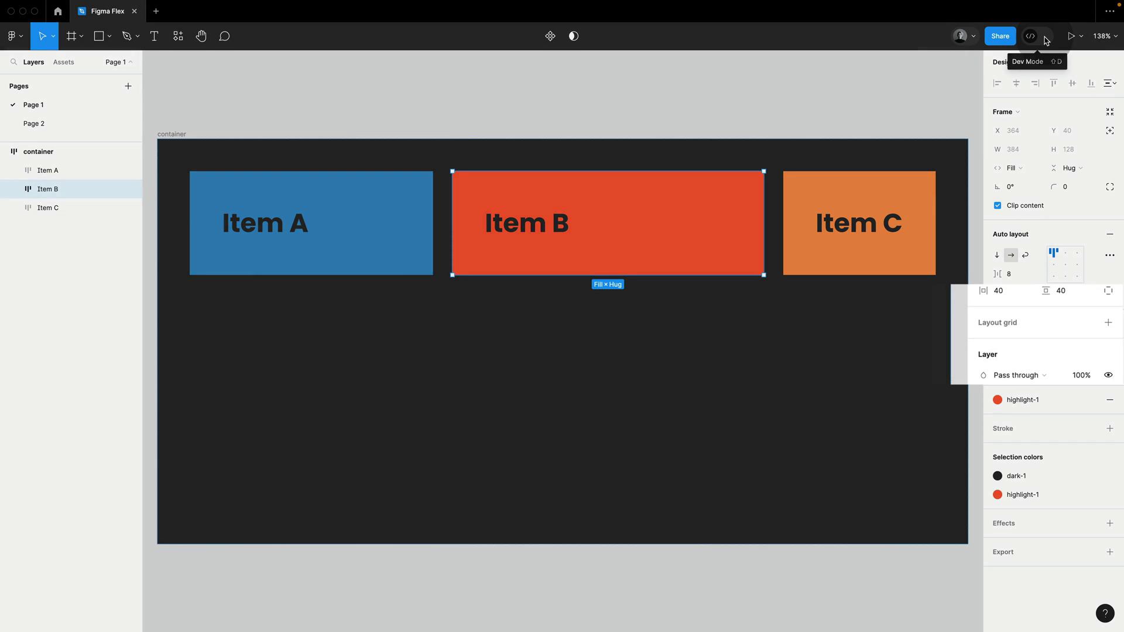
{"action": "left_click", "coordinate": [1039, 38]}
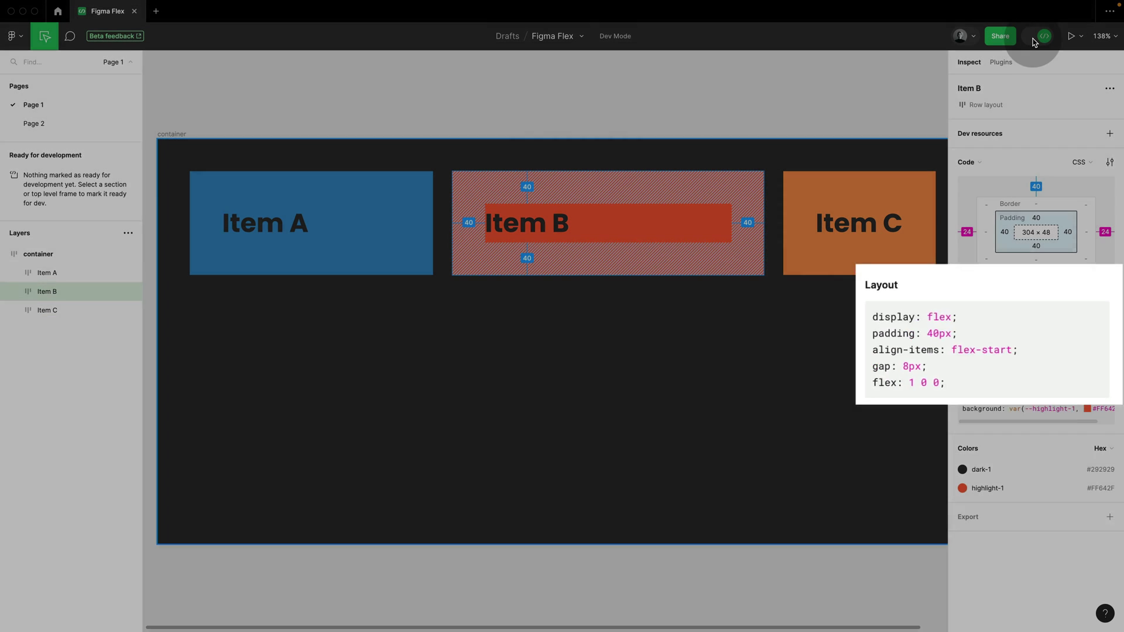
{"action": "left_click", "coordinate": [1034, 38]}
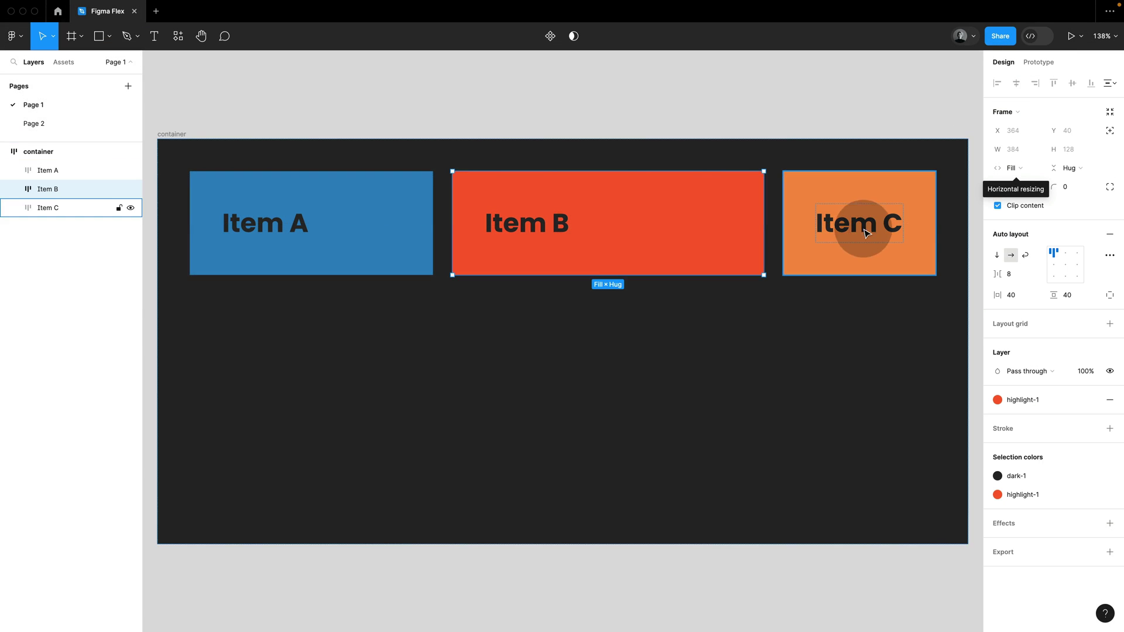
{"action": "left_click", "coordinate": [883, 195]}
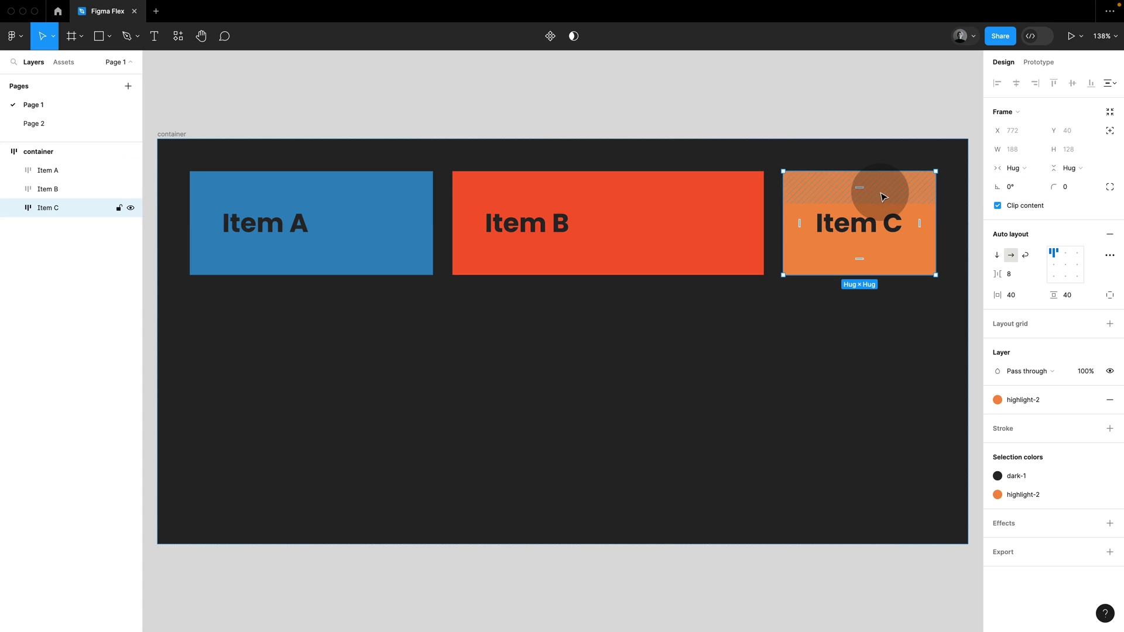
Step: Set Items A, B and C to Fill container and resize the container to watch them adapt
{"action": "left_click", "coordinate": [755, 201], "text": "shift"}
{"action": "left_click", "coordinate": [389, 200], "text": "shift"}
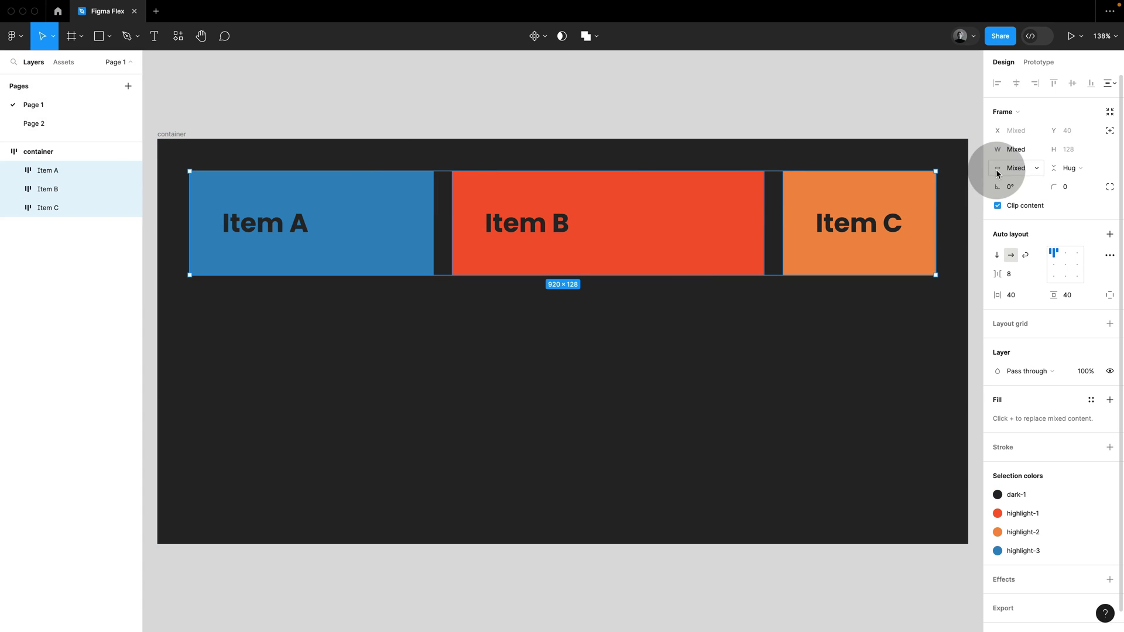
{"action": "left_click", "coordinate": [1036, 168]}
{"action": "left_click", "coordinate": [1038, 220]}
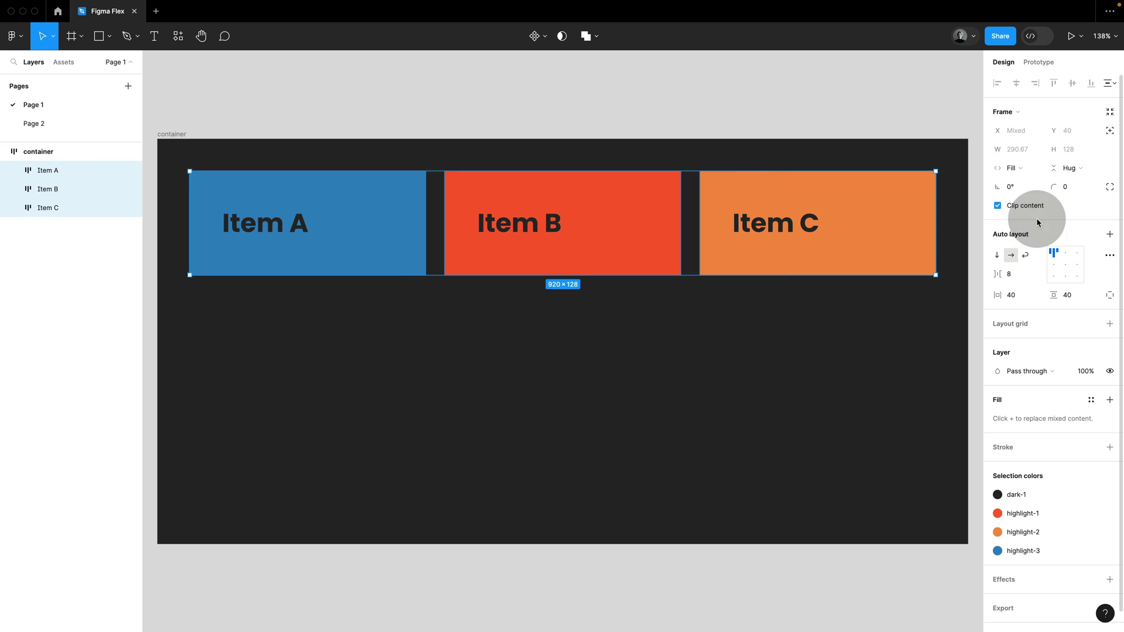
{"action": "left_click", "coordinate": [953, 261]}
{"action": "left_click_drag", "start_coordinate": [966, 262], "coordinate": [890, 277]}
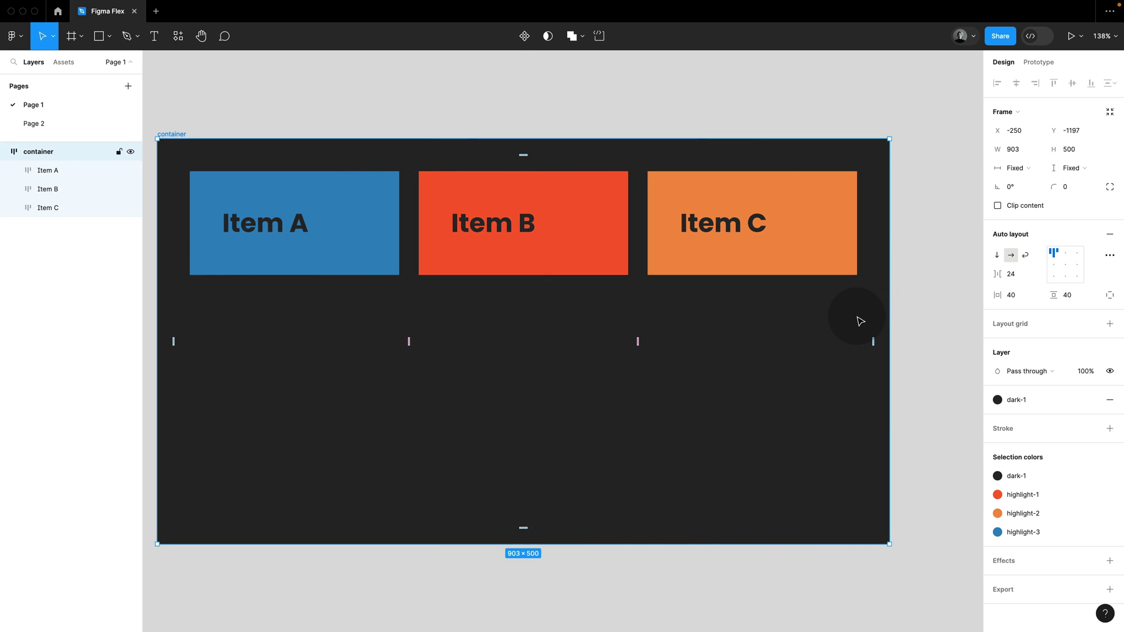
Step: Centre the labels within all three items, then narrow the container
{"action": "key", "text": "Return"}
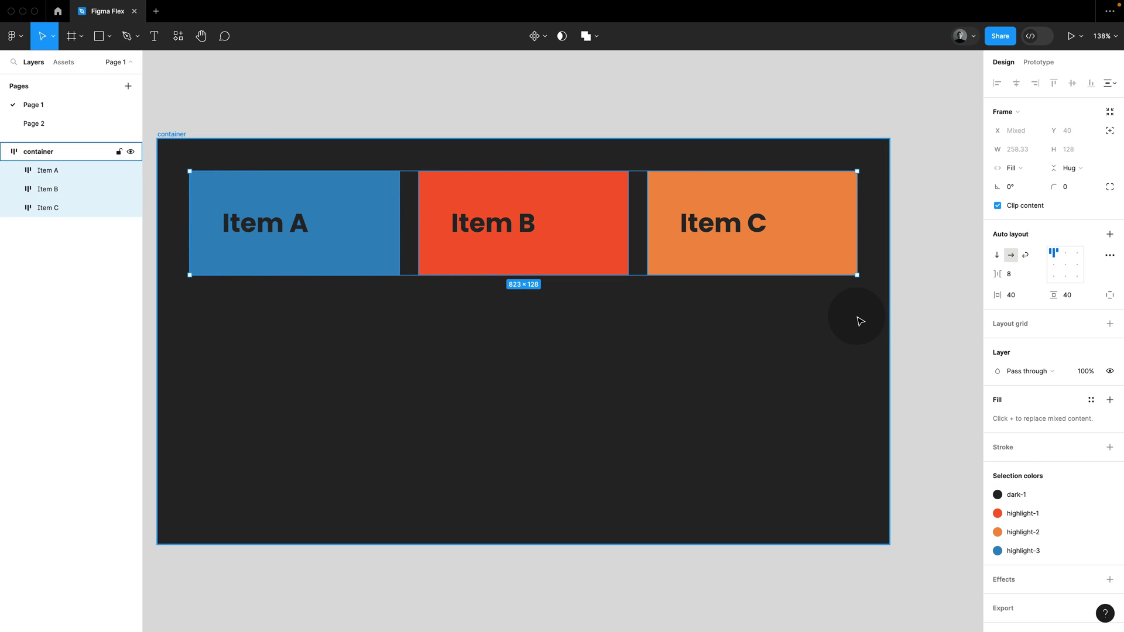
{"action": "left_click", "coordinate": [1065, 265]}
{"action": "left_click", "coordinate": [890, 352]}
{"action": "mouse_move", "coordinate": [891, 346]}
{"action": "left_mouse_down"}
{"action": "mouse_move", "coordinate": [763, 343]}
{"action": "mouse_move", "coordinate": [918, 343]}
{"action": "mouse_move", "coordinate": [803, 345]}
{"action": "mouse_move", "coordinate": [888, 335]}
{"action": "left_mouse_up"}
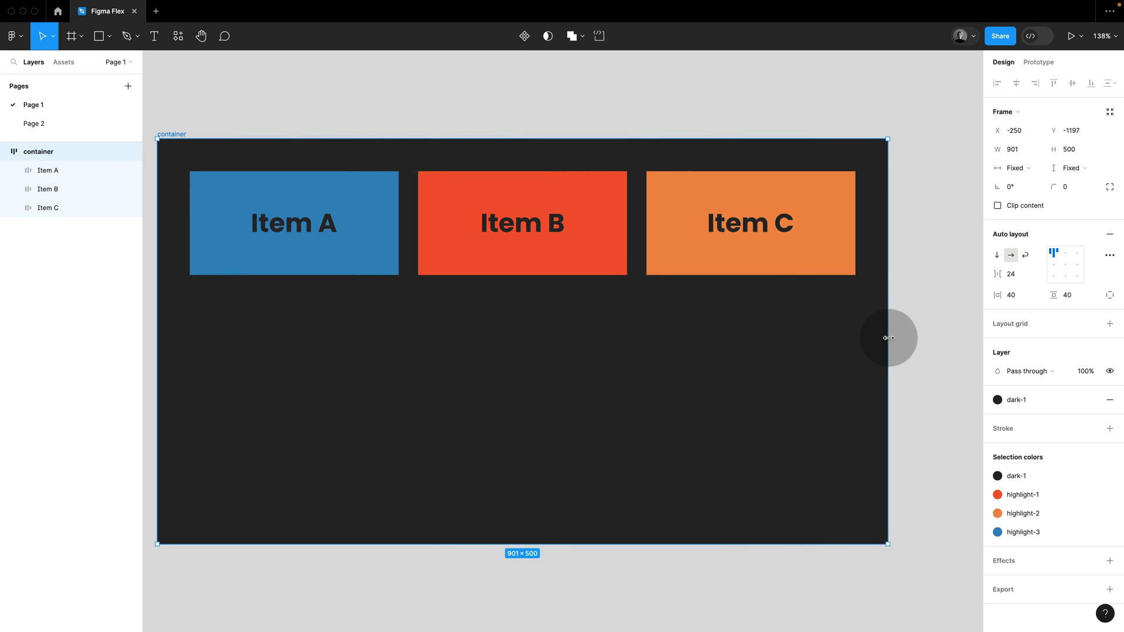
Step: Widen Item B to a fixed width of 325
{"action": "left_click", "coordinate": [612, 243]}
{"action": "left_click", "coordinate": [351, 235]}
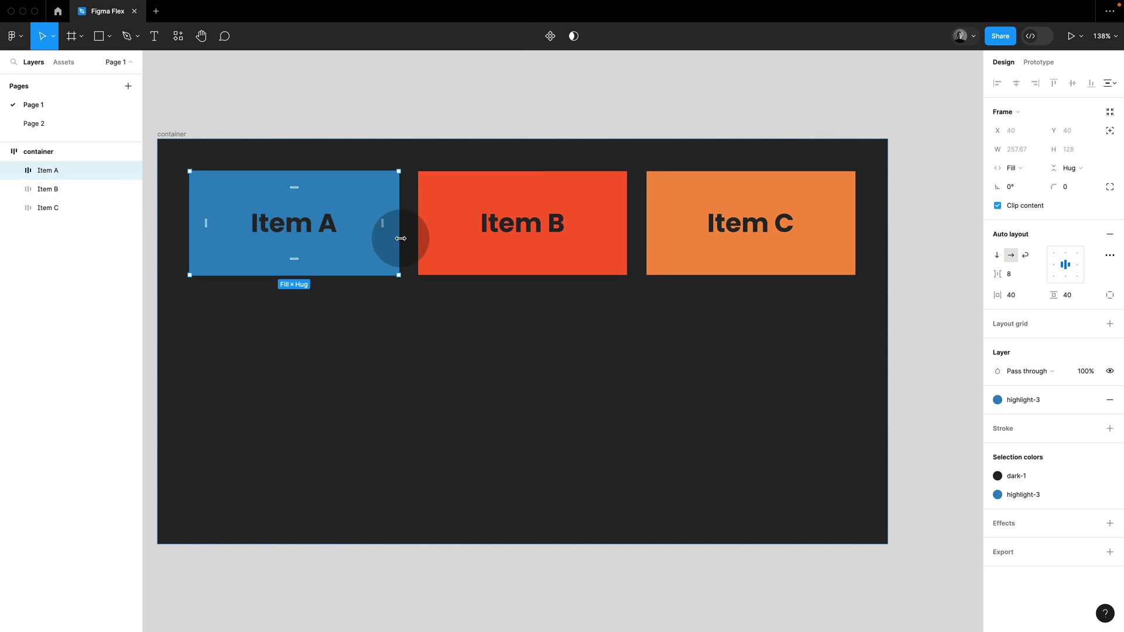
{"action": "left_click", "coordinate": [445, 234]}
{"action": "left_click_drag", "start_coordinate": [626, 224], "coordinate": [683, 226]}
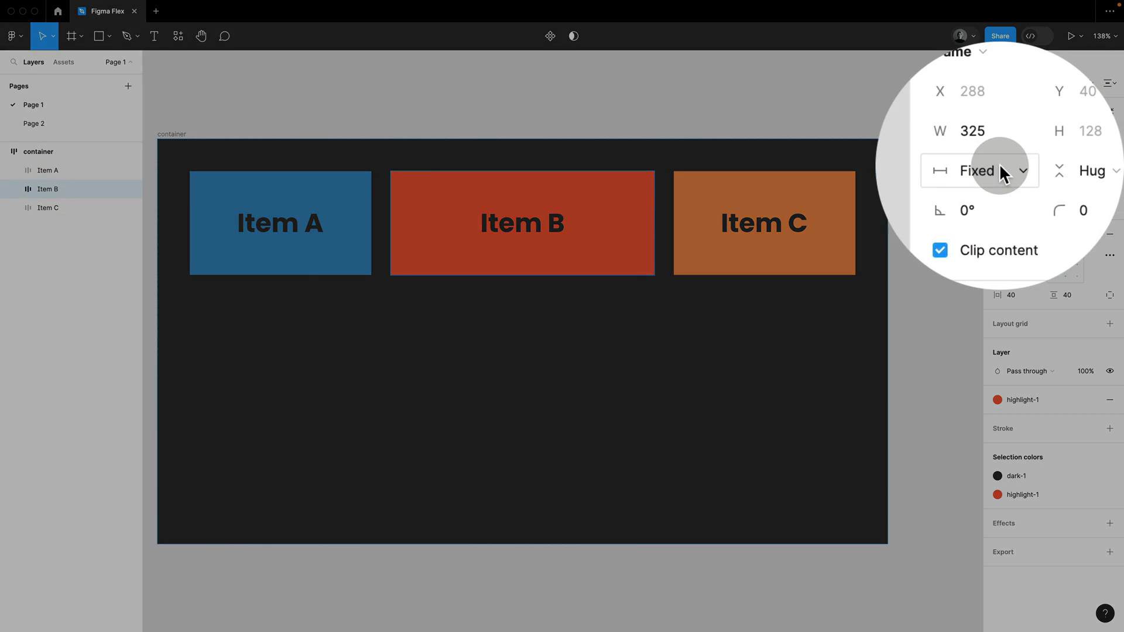
{"action": "left_click", "coordinate": [1022, 168]}
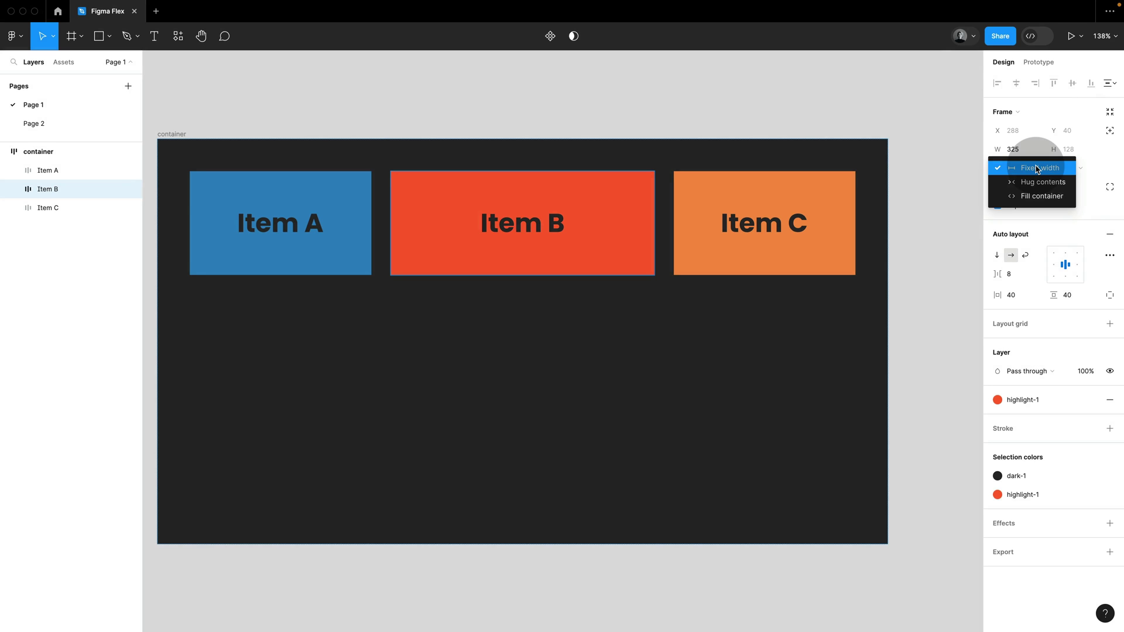
{"action": "left_click", "coordinate": [1036, 169]}
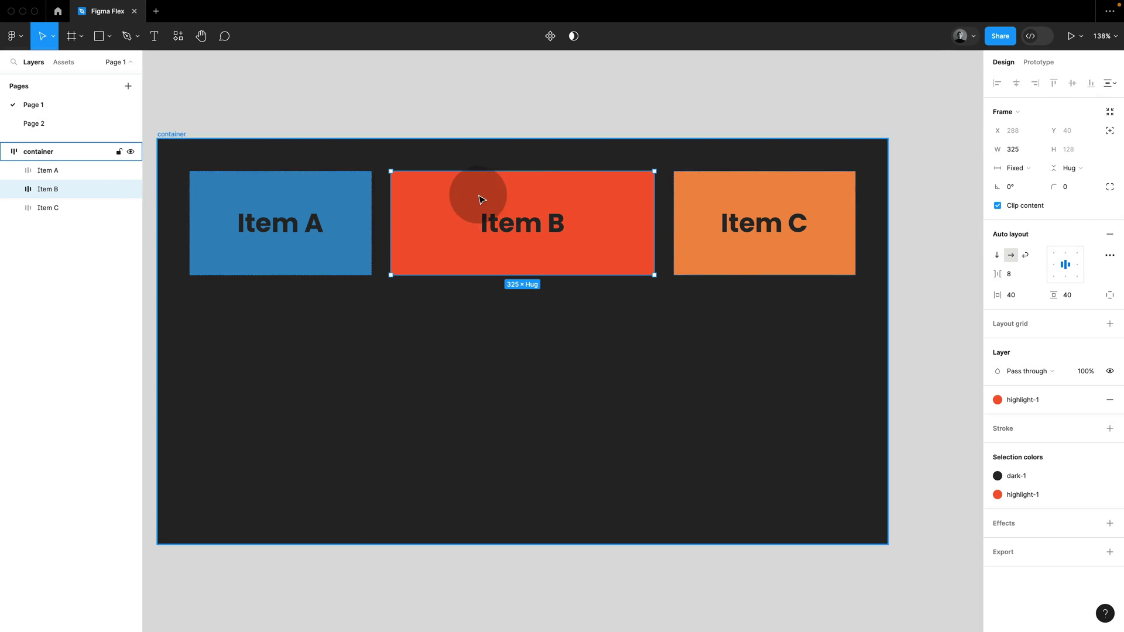
Step: Try absolute positioning on Item B, move it, then undo back into the row
{"action": "left_click", "coordinate": [1110, 133]}
{"action": "left_click_drag", "start_coordinate": [603, 218], "coordinate": [768, 379]}
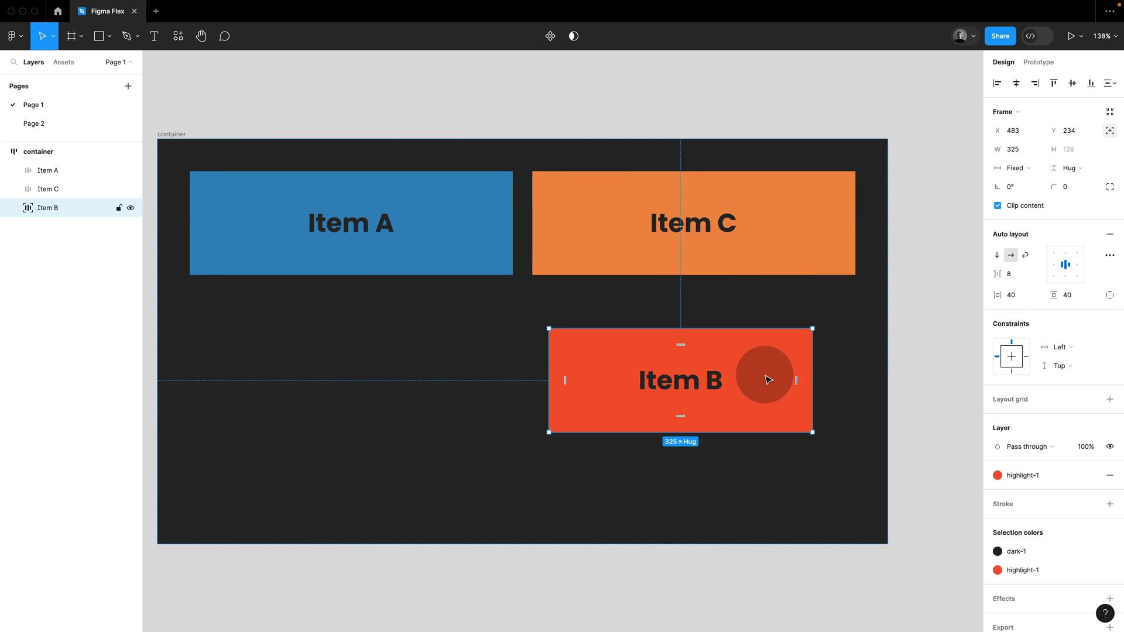
{"action": "key", "text": "ctrl+z"}
{"action": "key", "text": "ctrl+z"}
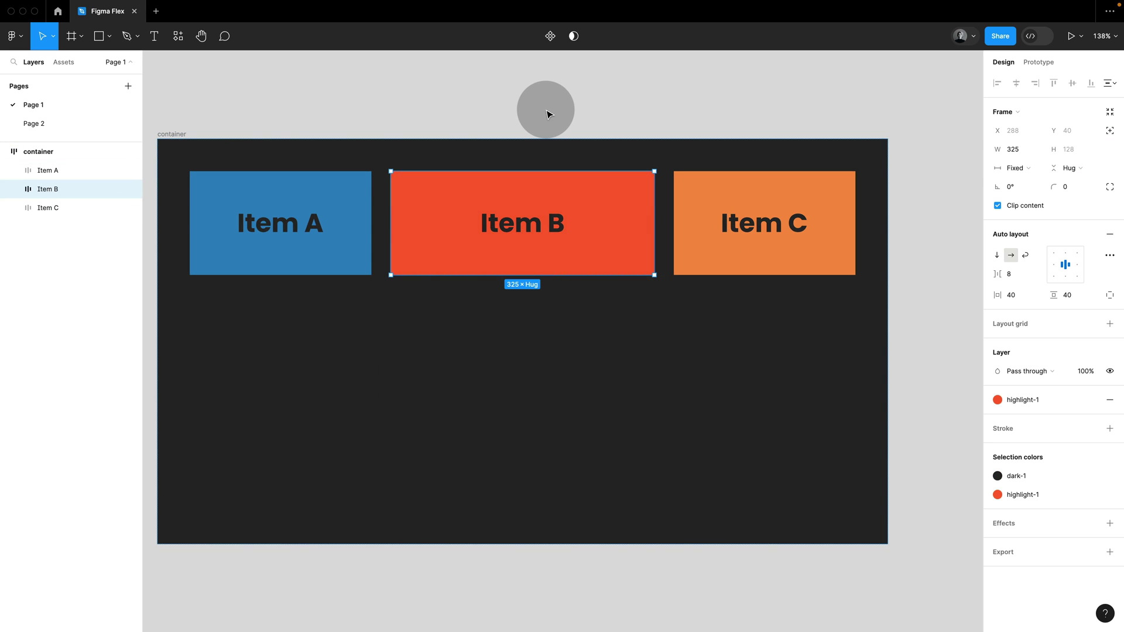
{"action": "left_click", "coordinate": [174, 132]}
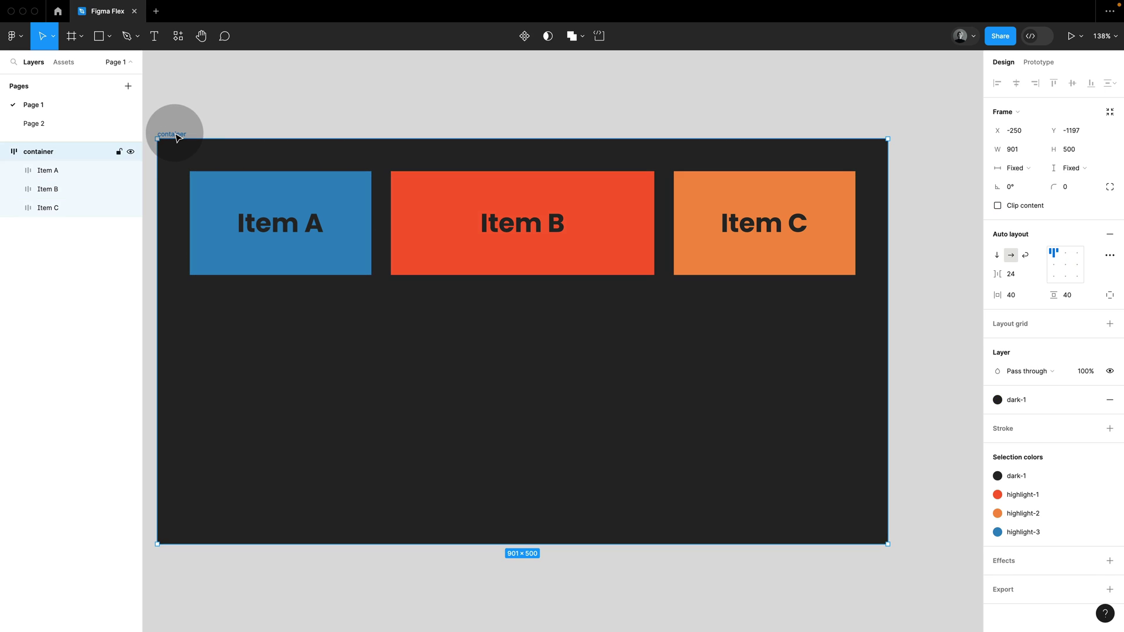
{"action": "left_click", "coordinate": [1054, 276]}
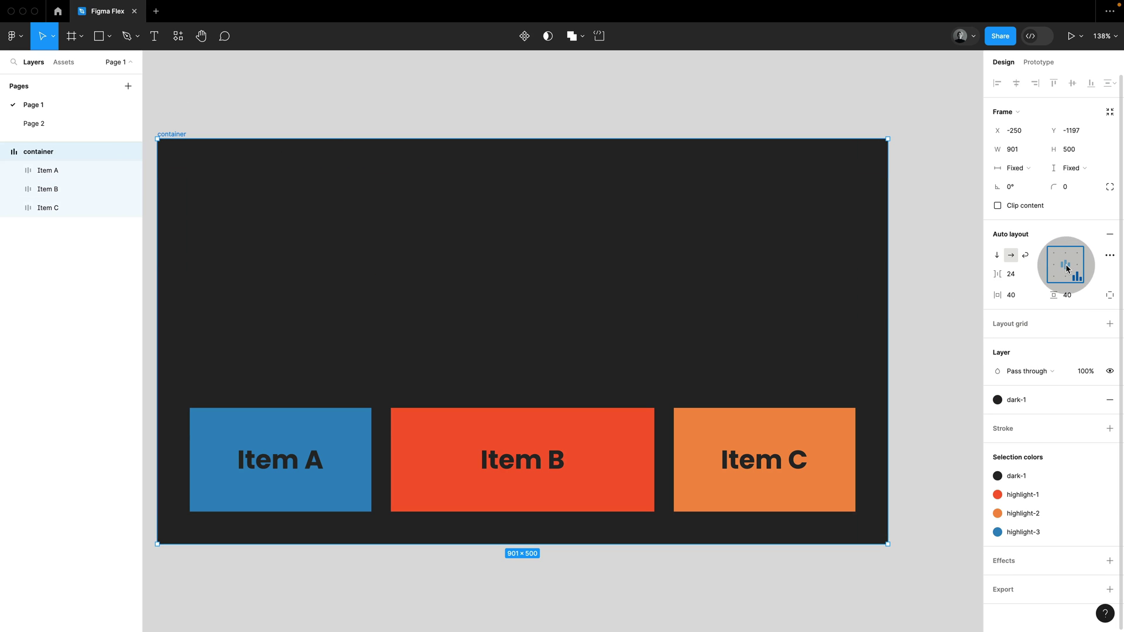
{"action": "left_click", "coordinate": [1064, 264]}
{"action": "left_click", "coordinate": [1054, 254]}
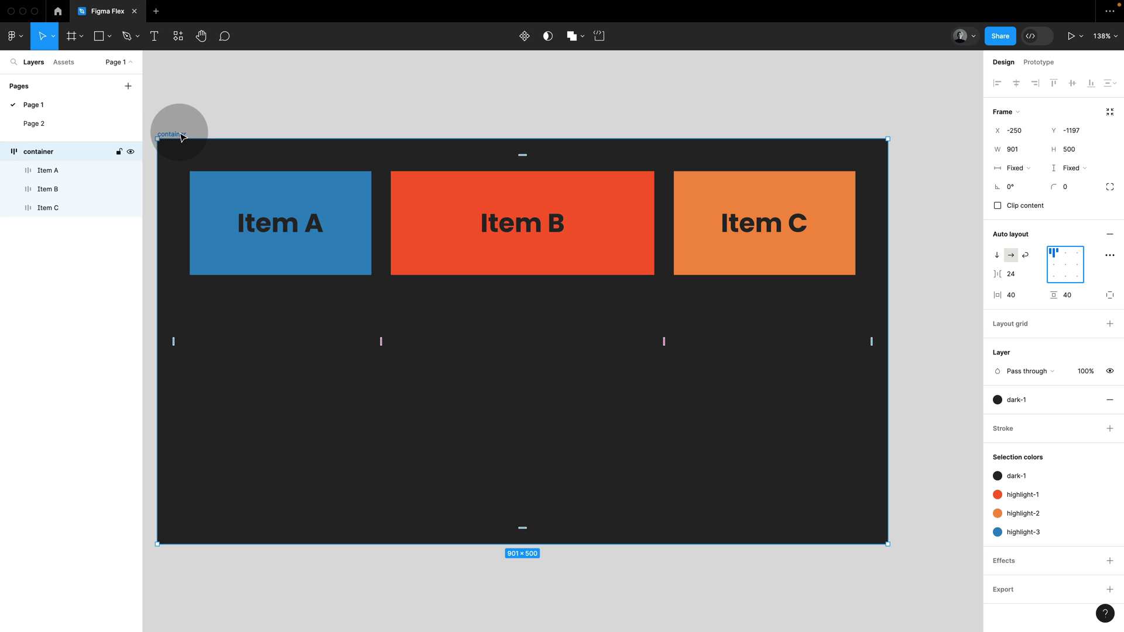
{"action": "left_click", "coordinate": [529, 189]}
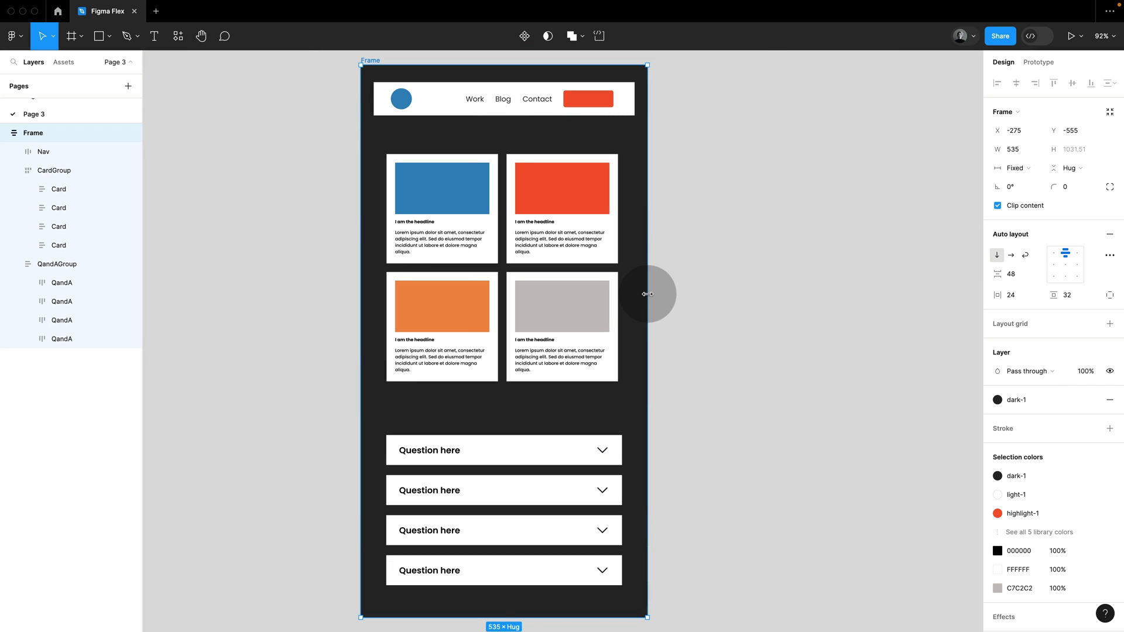
Step: Widen the page frame to 759 px so cards reflow into three columns, then enter Dev Mode
{"action": "left_click_drag", "start_coordinate": [653, 294], "coordinate": [766, 293]}
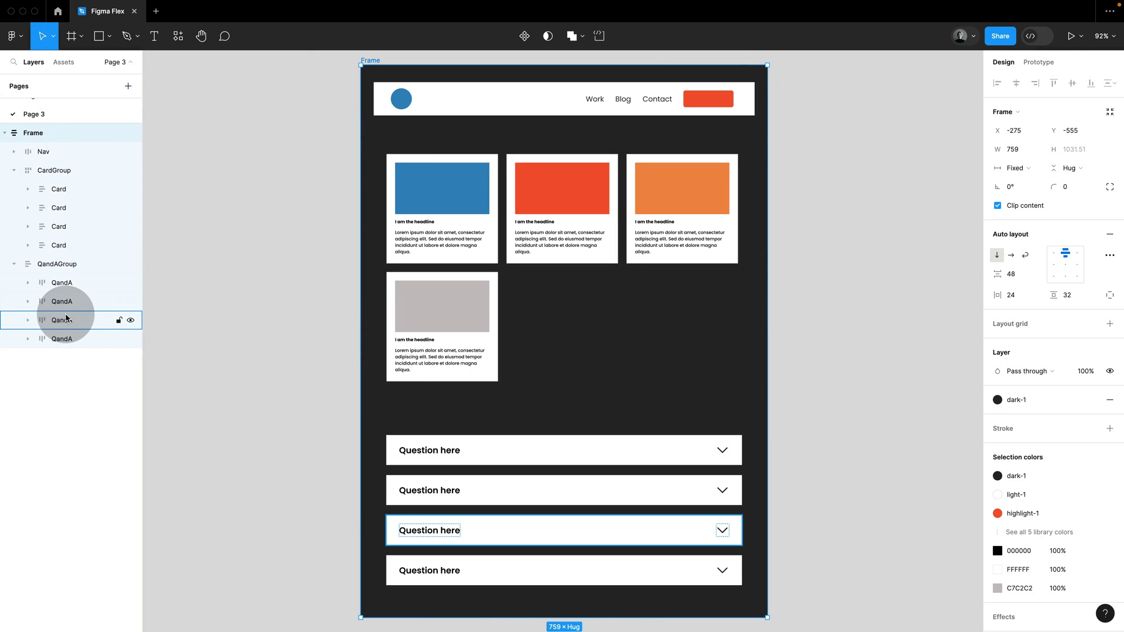
{"action": "key", "text": "Escape"}
{"action": "left_click", "coordinate": [1037, 36]}
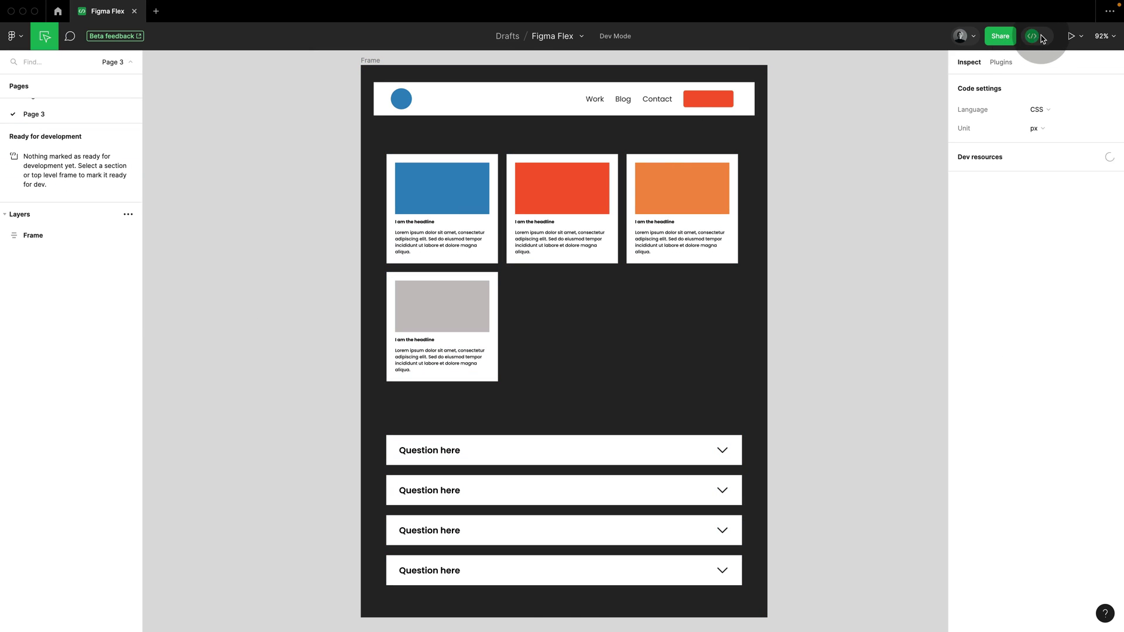
Step: Inspect the CSS of the page frame and the second card in Dev Mode
{"action": "left_click", "coordinate": [375, 58]}
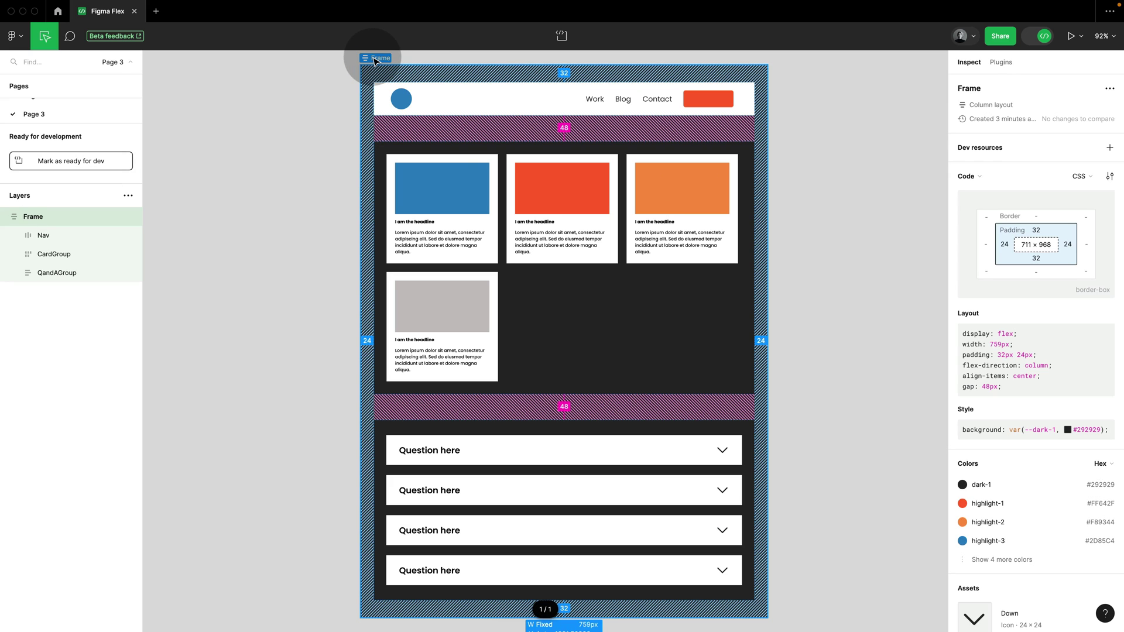
{"action": "left_click", "coordinate": [617, 233]}
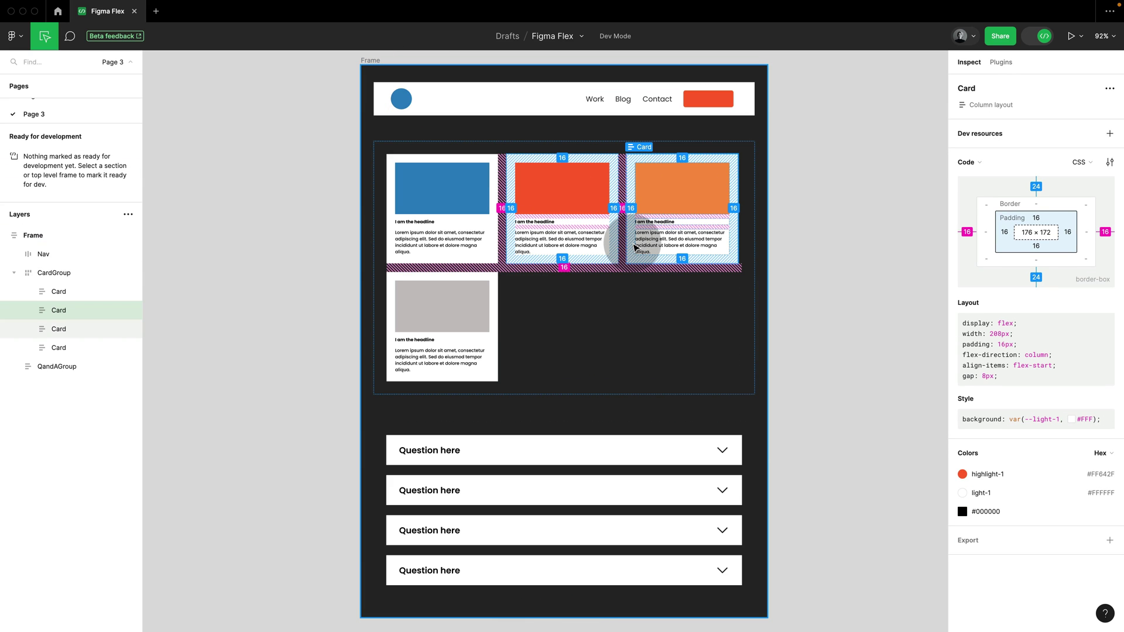